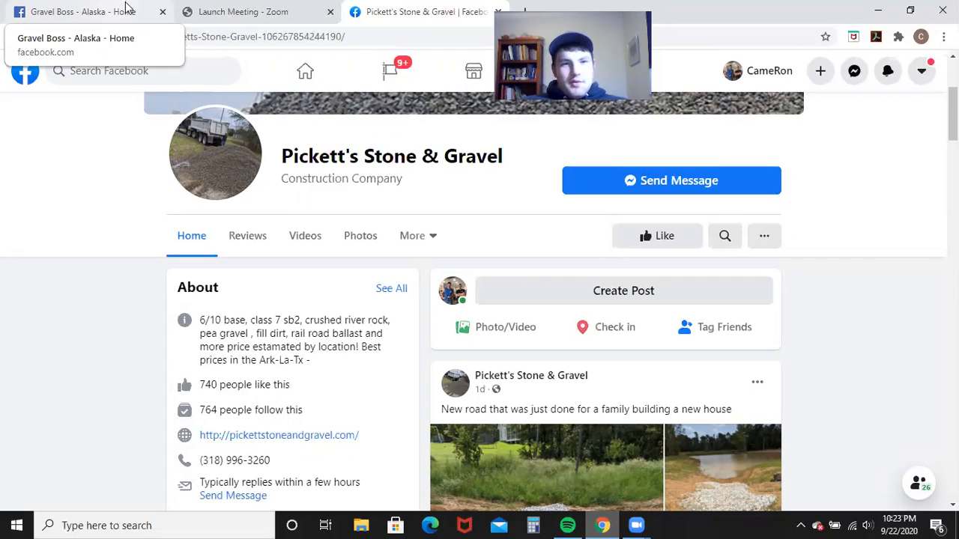
Look through the Pickett's Stone & Gravel page, examining its business details and recent posts
scroll(502, 195, down, 20)
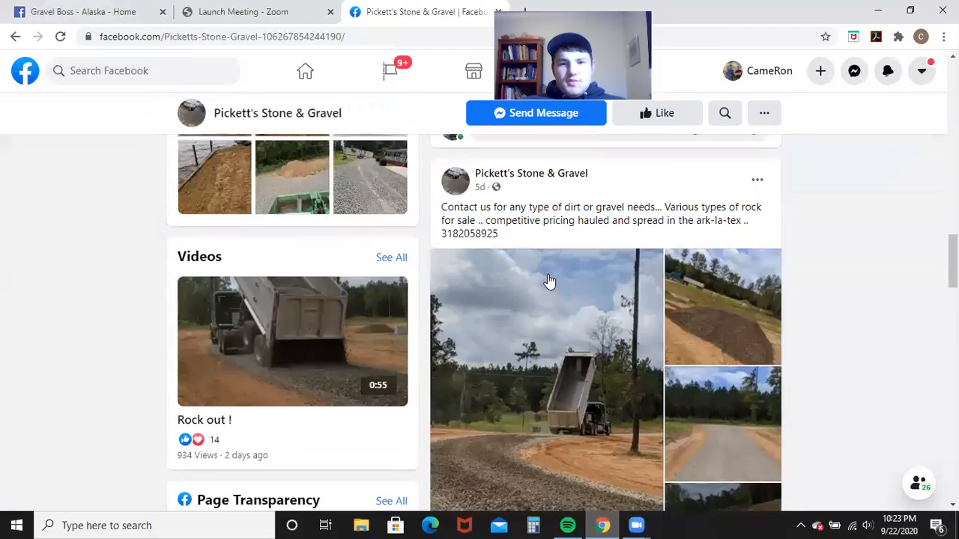
scroll(548, 278, down, 6)
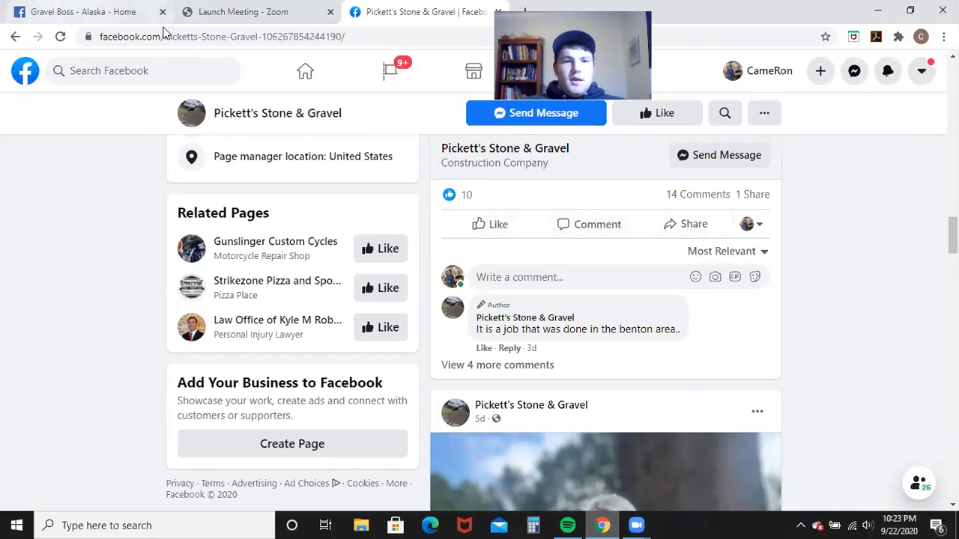
scroll(456, 242, up, 20)
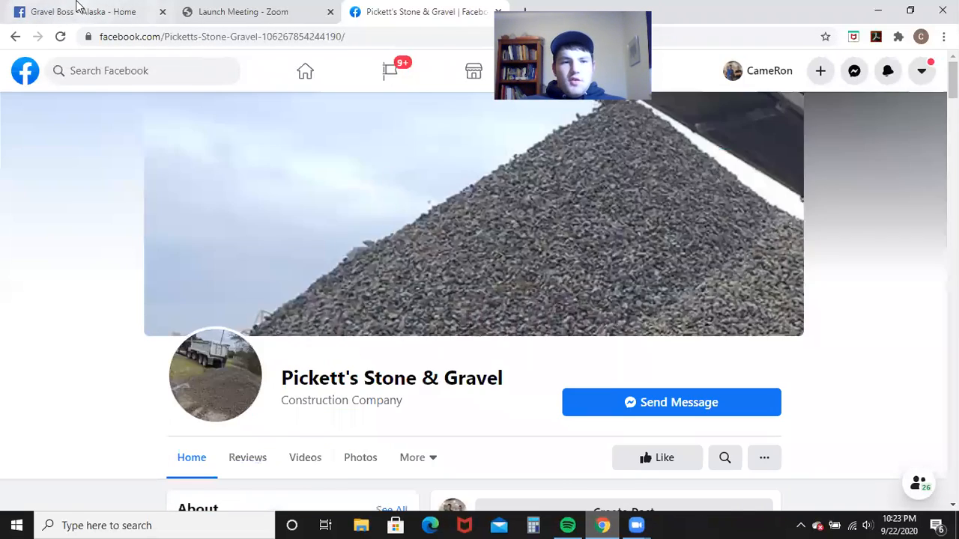
click(83, 9)
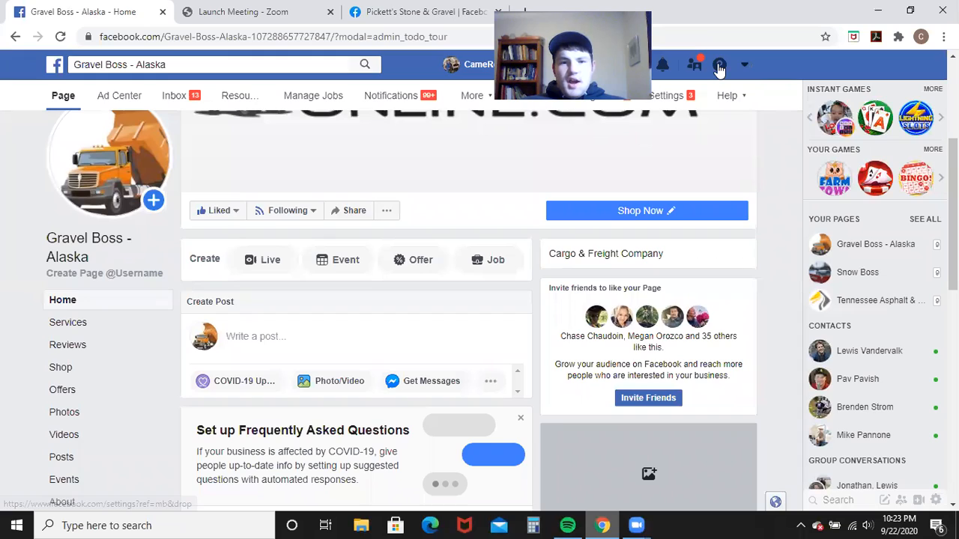
click(407, 12)
scroll(381, 237, down, 10)
scroll(798, 111, up, 5)
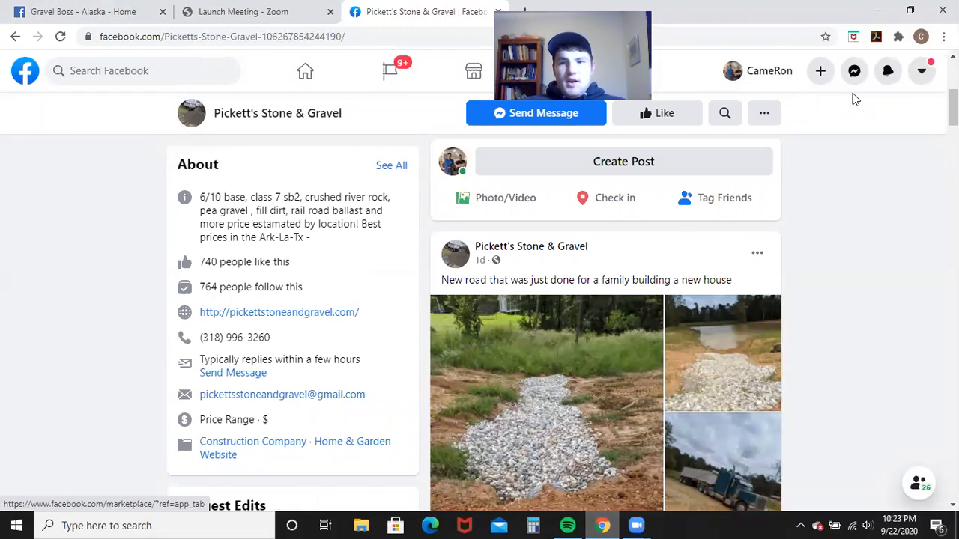
Return to the Facebook home feed and open the Gravel Boss - Alaska page from the shortcuts
click(922, 71)
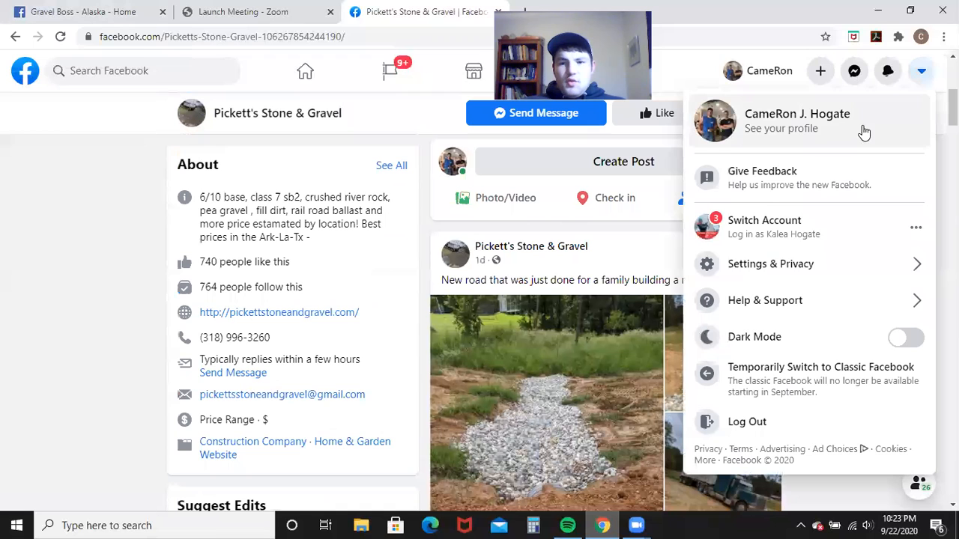
click(27, 72)
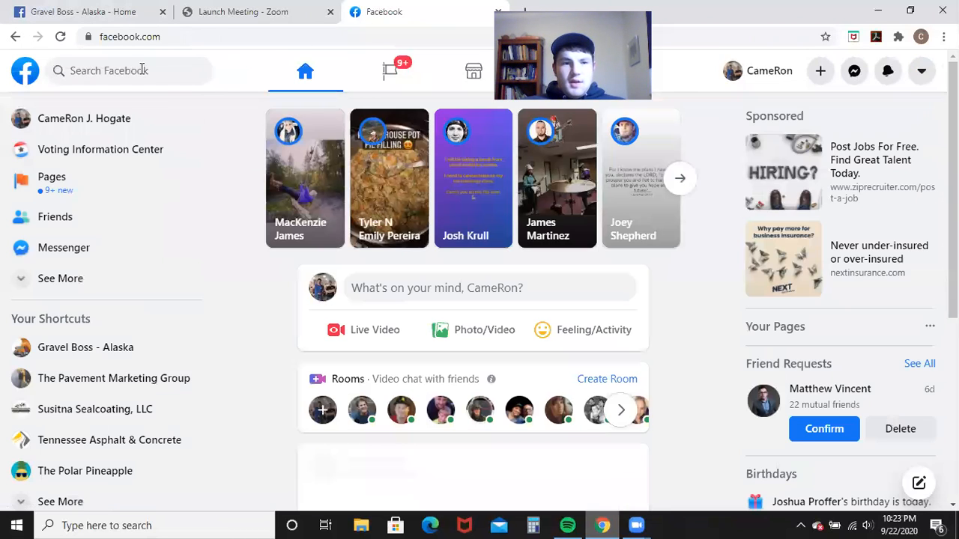
click(138, 70)
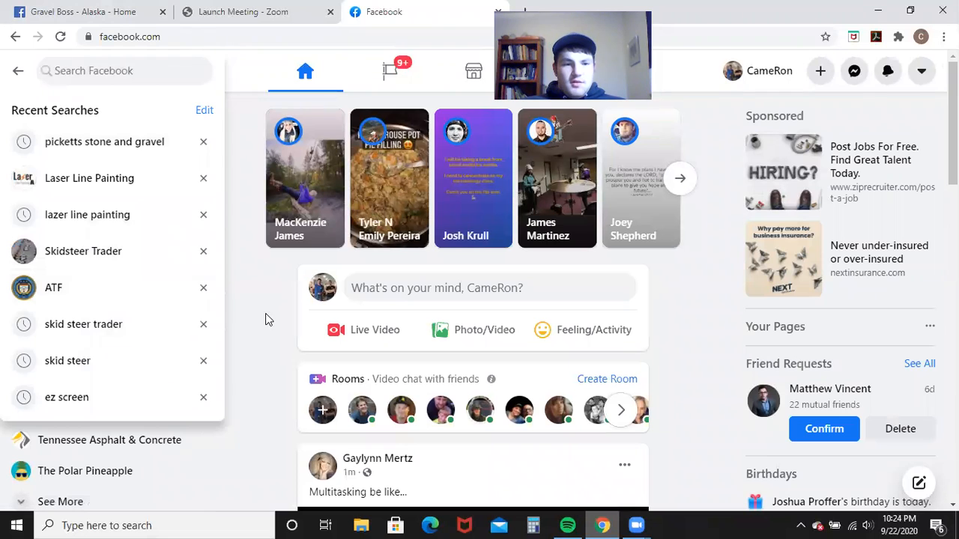
click(265, 315)
click(79, 348)
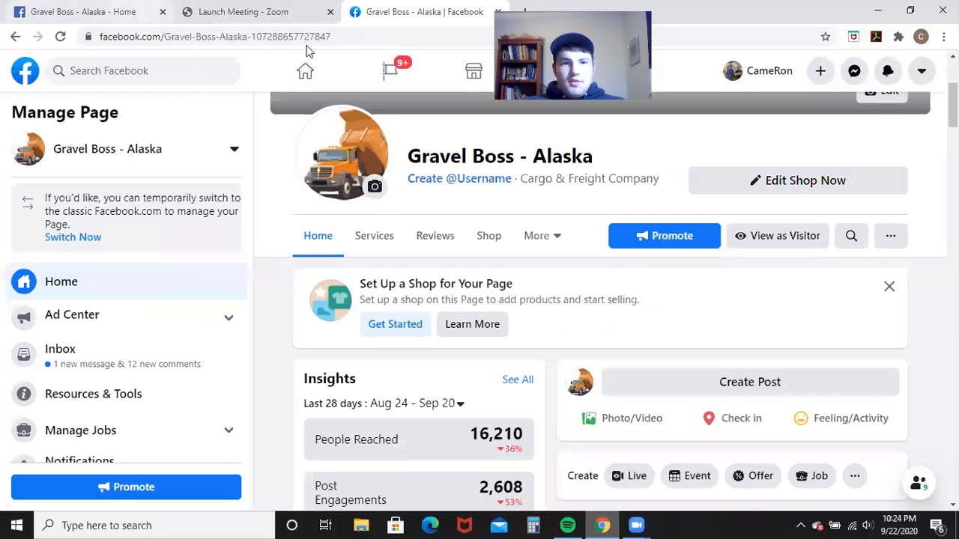
Find the Mat-Su Gravel Deliveries post on the classic-layout Gravel Boss - Alaska page and start boosting it
click(91, 7)
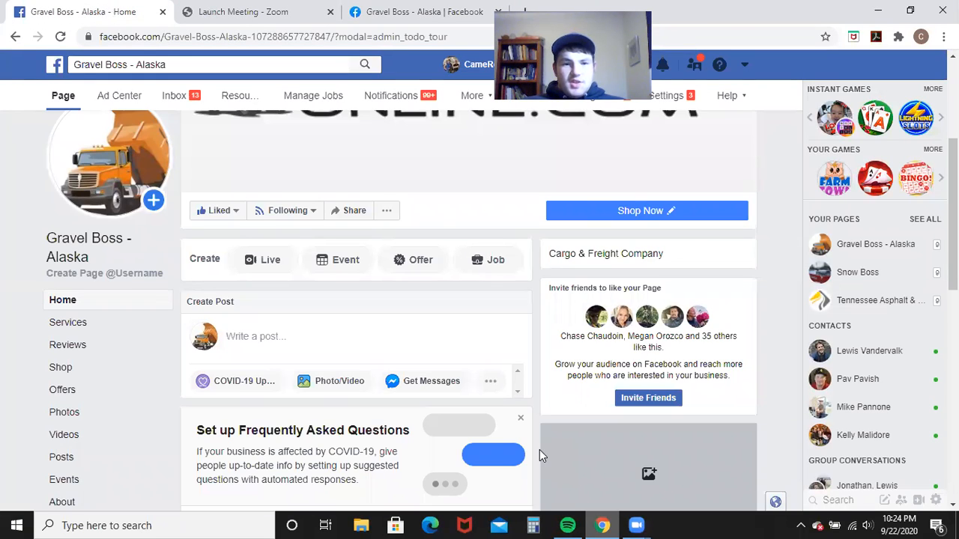
scroll(540, 449, down, 3)
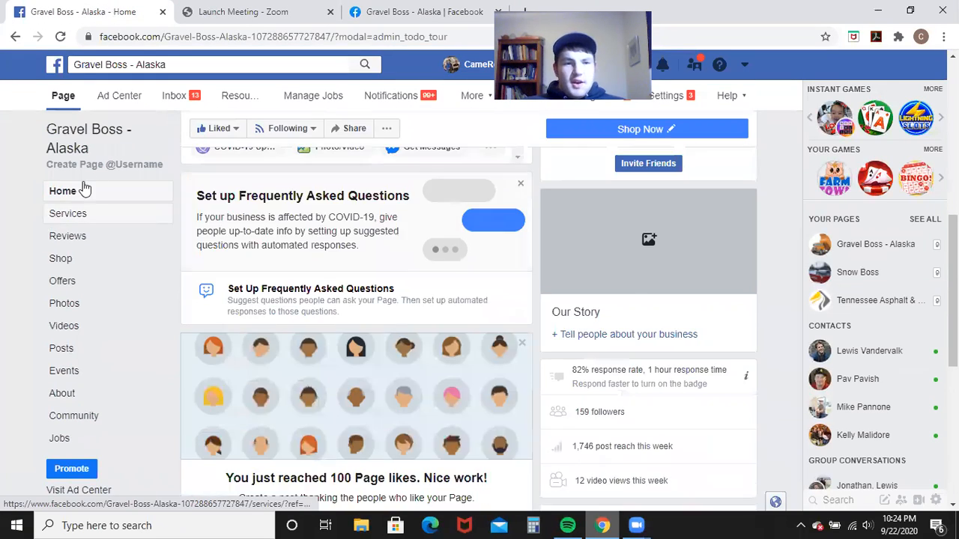
scroll(224, 199, down, 6)
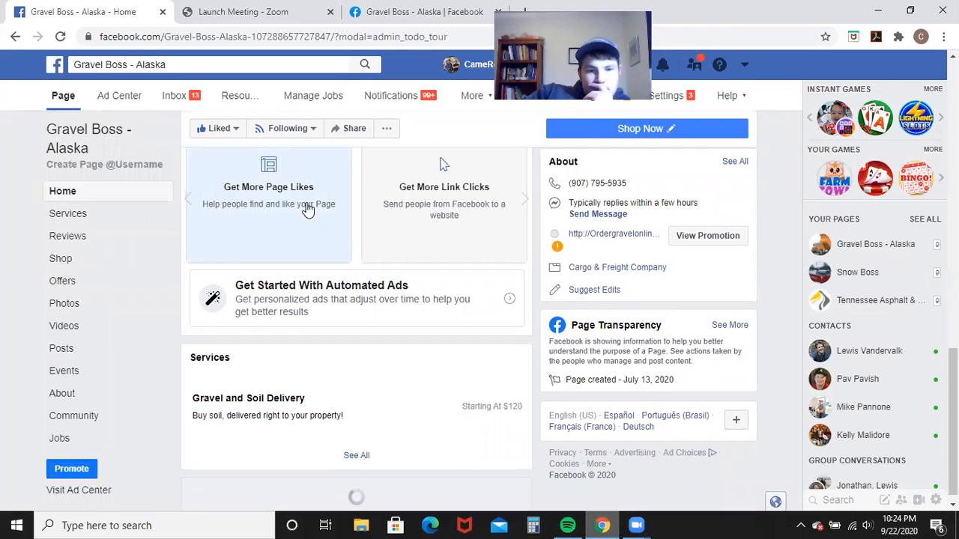
scroll(377, 255, down, 10)
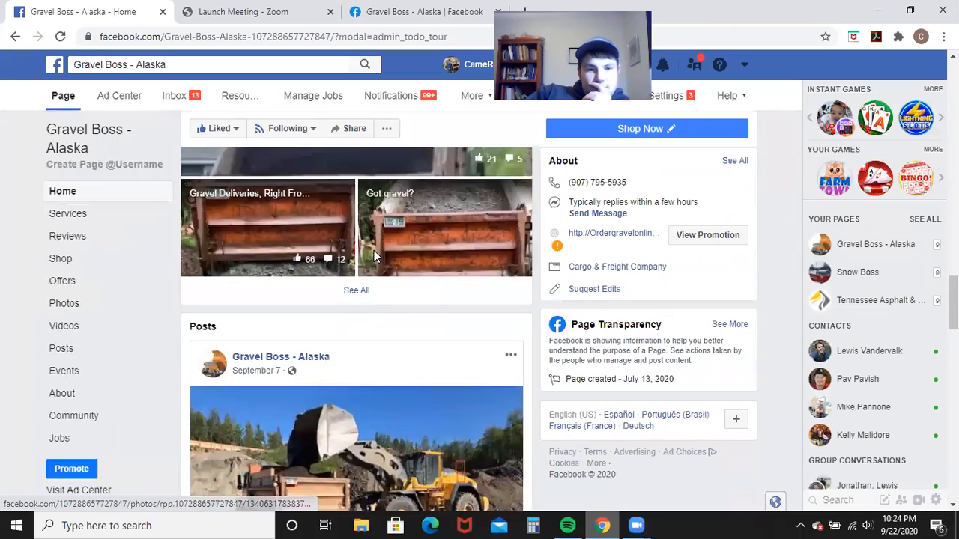
scroll(377, 255, down, 8)
scroll(378, 257, up, 2)
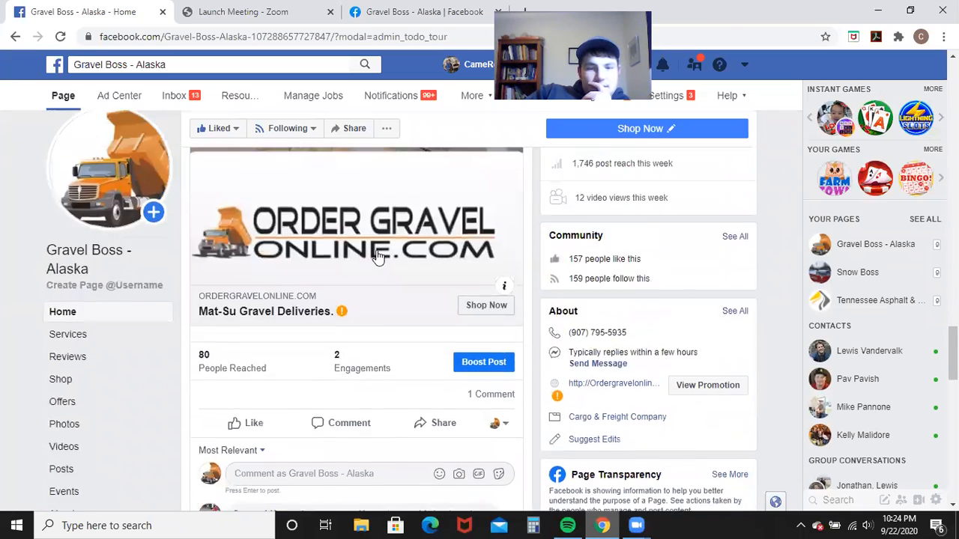
scroll(379, 257, up, 4)
scroll(380, 261, down, 2)
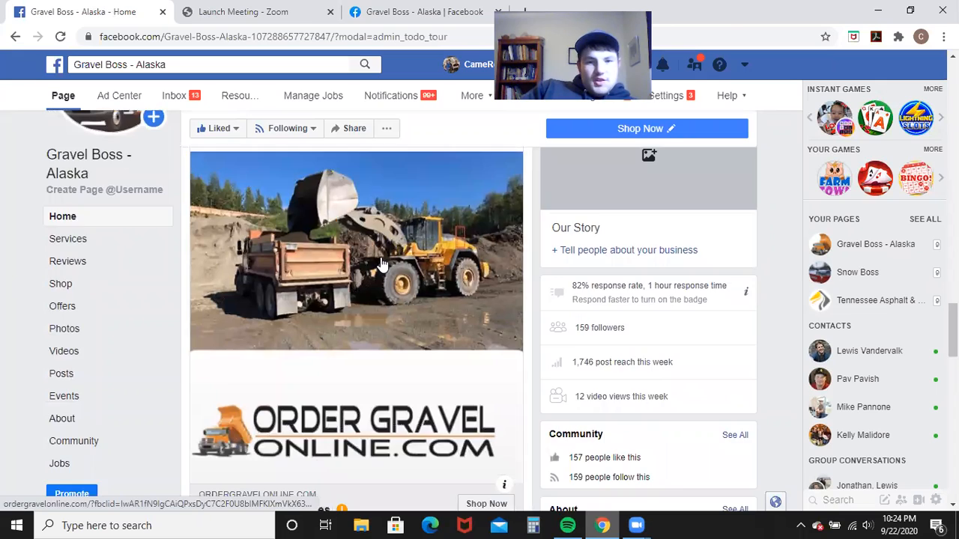
scroll(380, 264, down, 2)
scroll(383, 266, up, 2)
scroll(427, 251, down, 2)
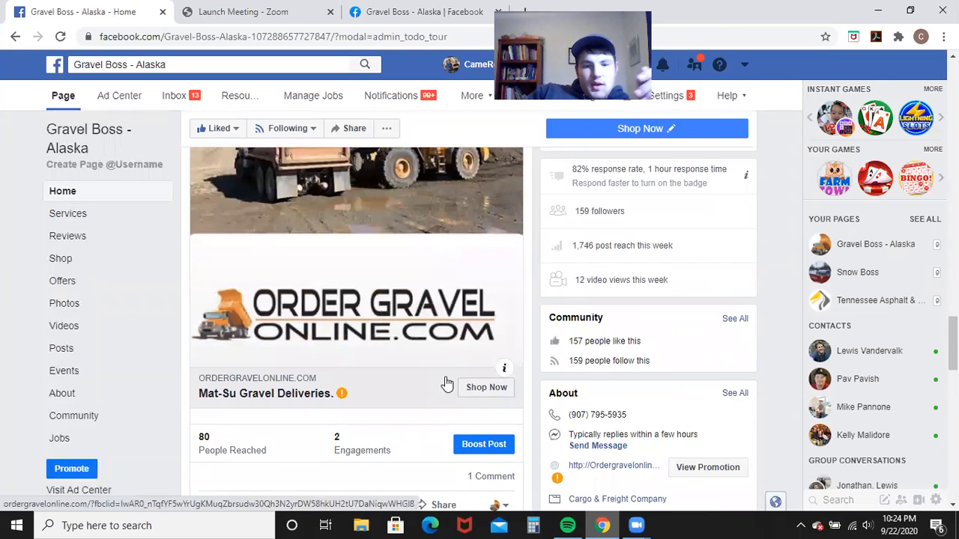
scroll(446, 384, down, 2)
click(484, 327)
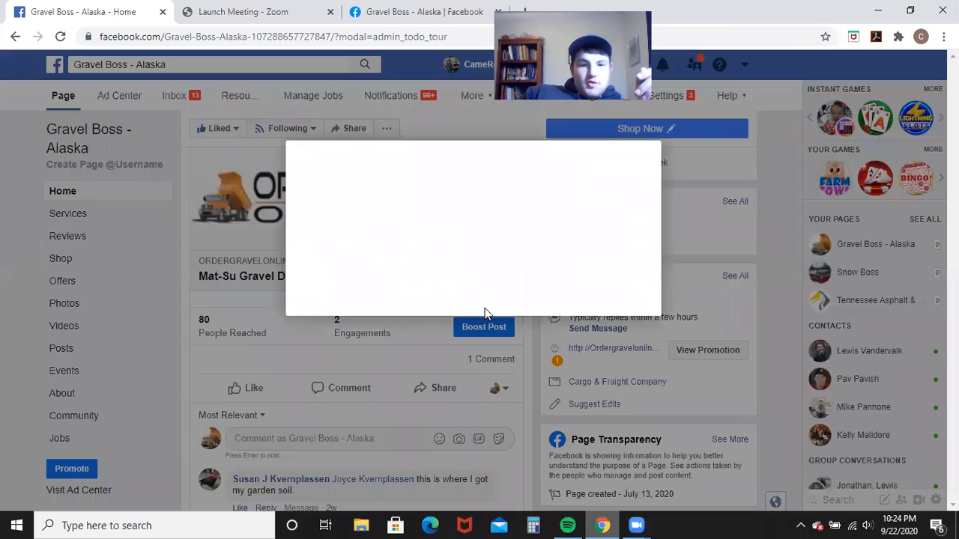
scroll(347, 300, down, 2)
scroll(335, 297, up, 2)
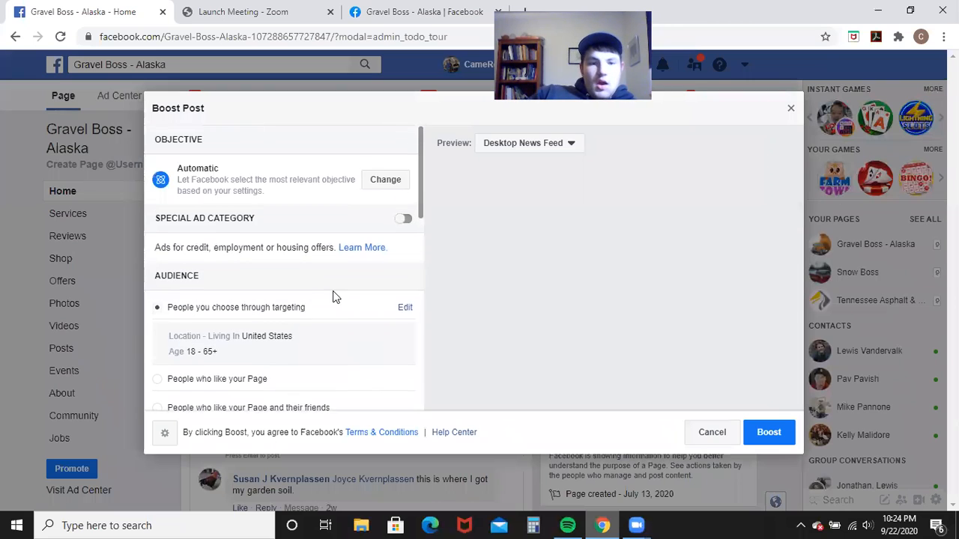
Open the boost's targeted audience for editing and remove United States from its locations
scroll(343, 274, down, 2)
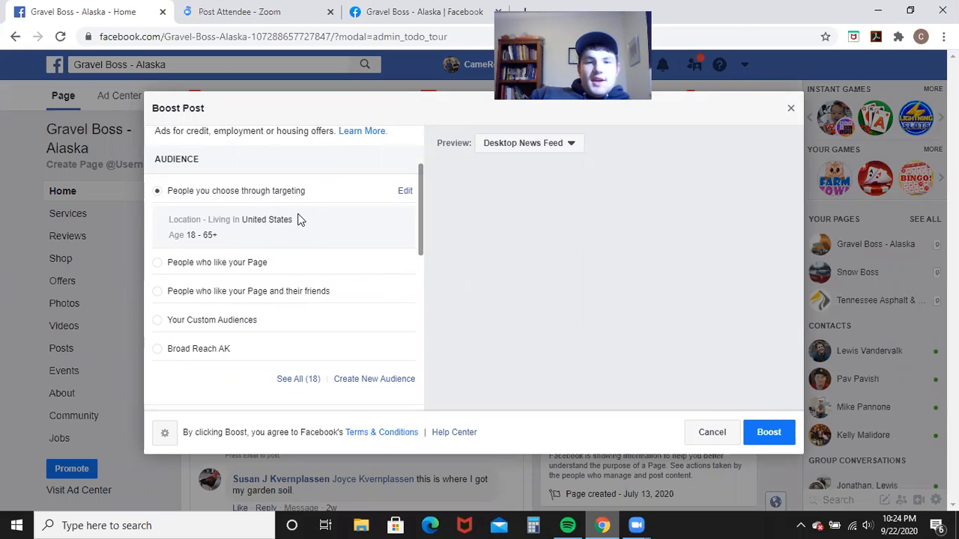
click(405, 191)
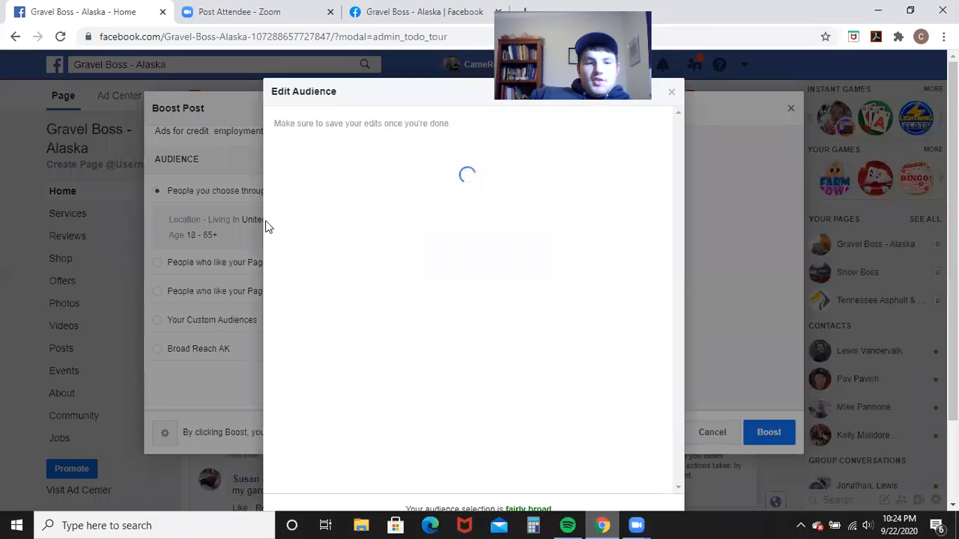
scroll(529, 247, down, 2)
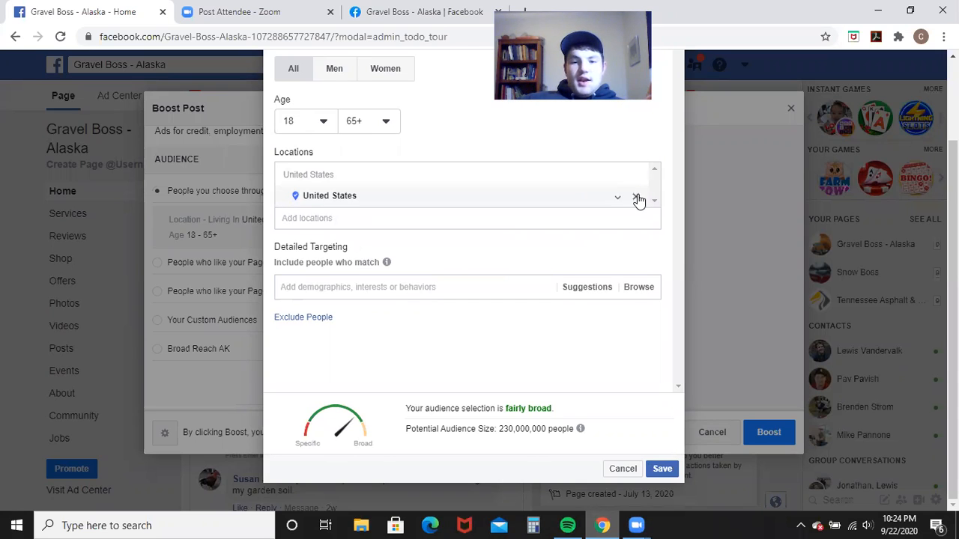
click(635, 197)
scroll(412, 217, up, 1)
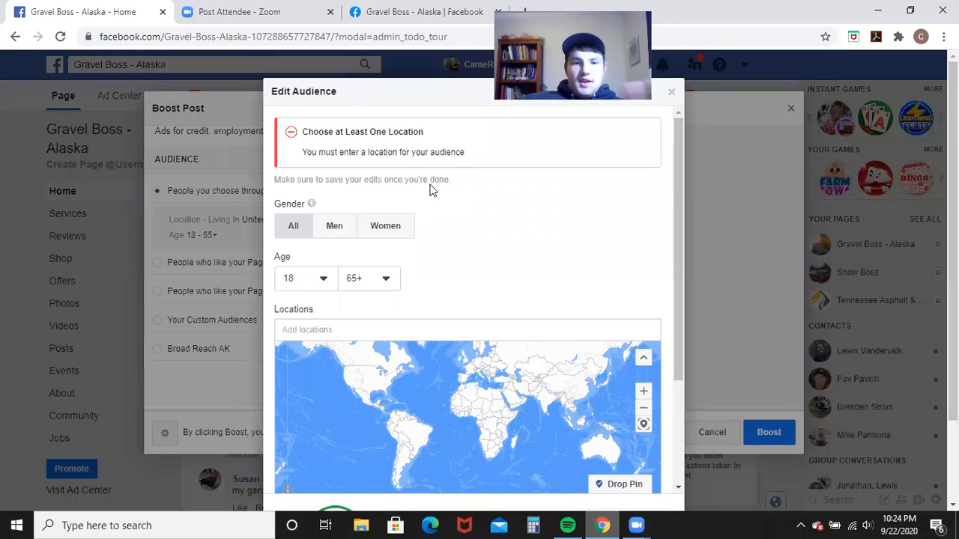
Add Palmer, Alaska, United States as an audience location and reduce its radius to 10 miles
scroll(430, 188, down, 2)
click(344, 214)
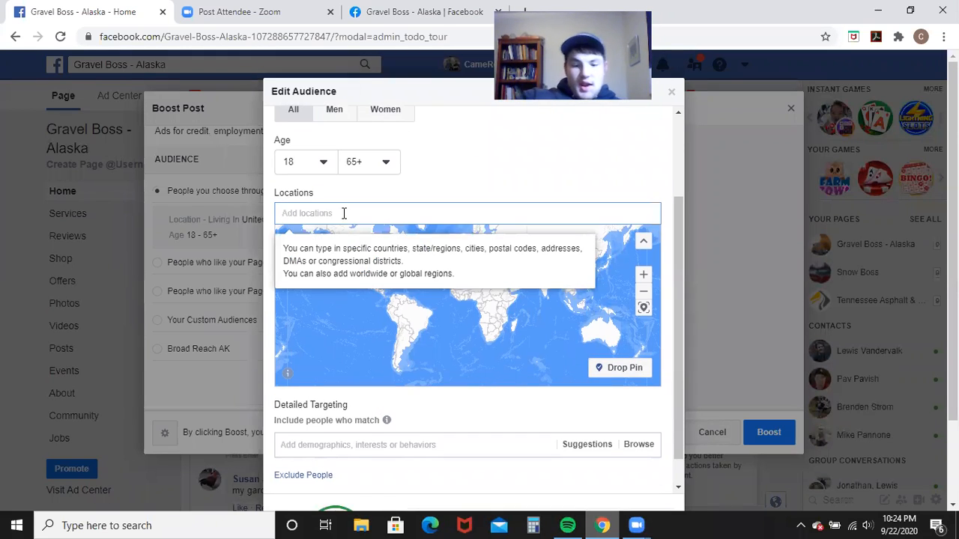
text(palmer)
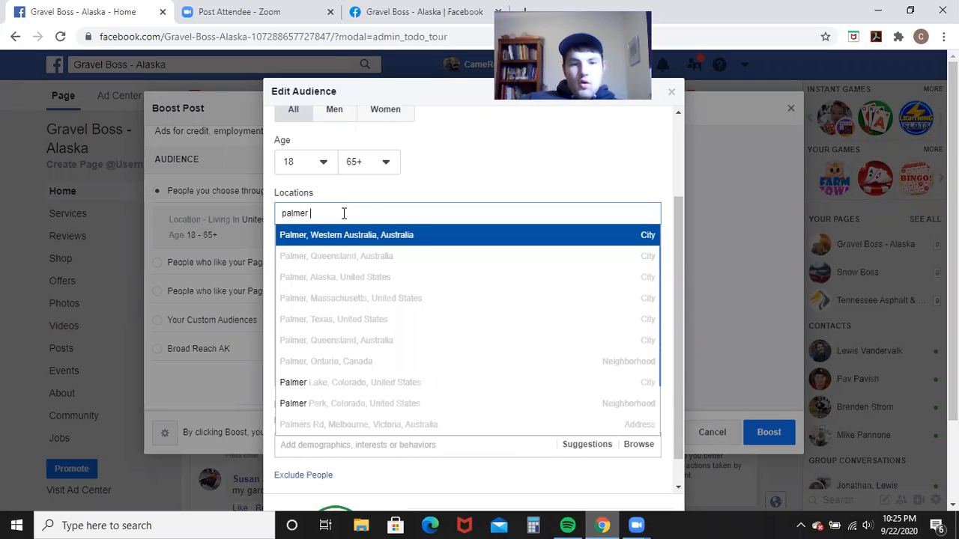
click(360, 277)
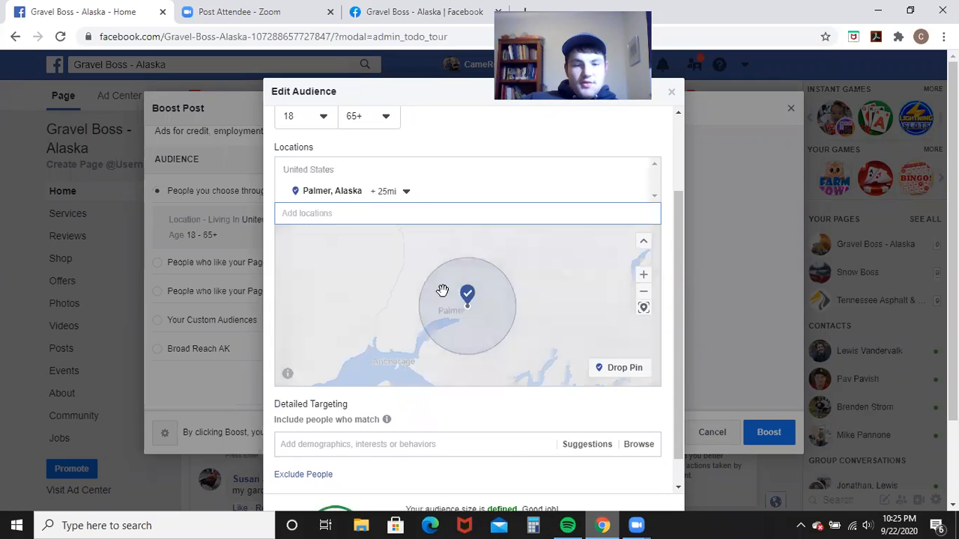
click(406, 192)
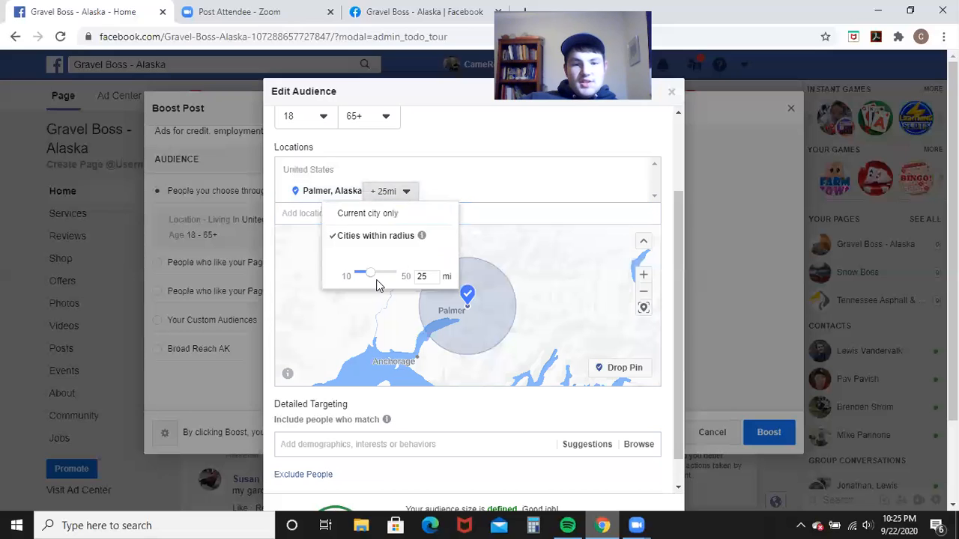
drag(370, 274, 346, 278)
click(405, 201)
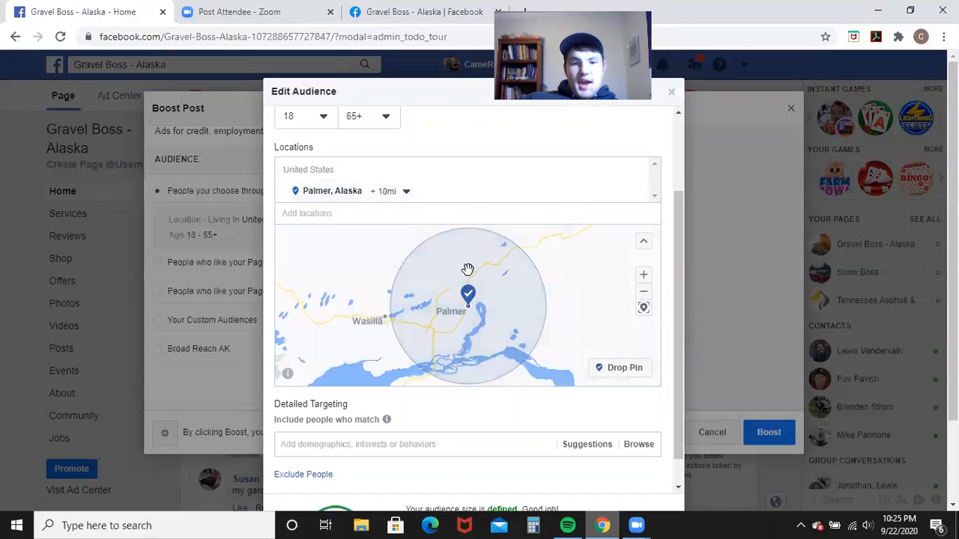
Remove the Palmer, Alaska location and replace it with a map pin just west of Palmer with a 1-mile radius
click(638, 193)
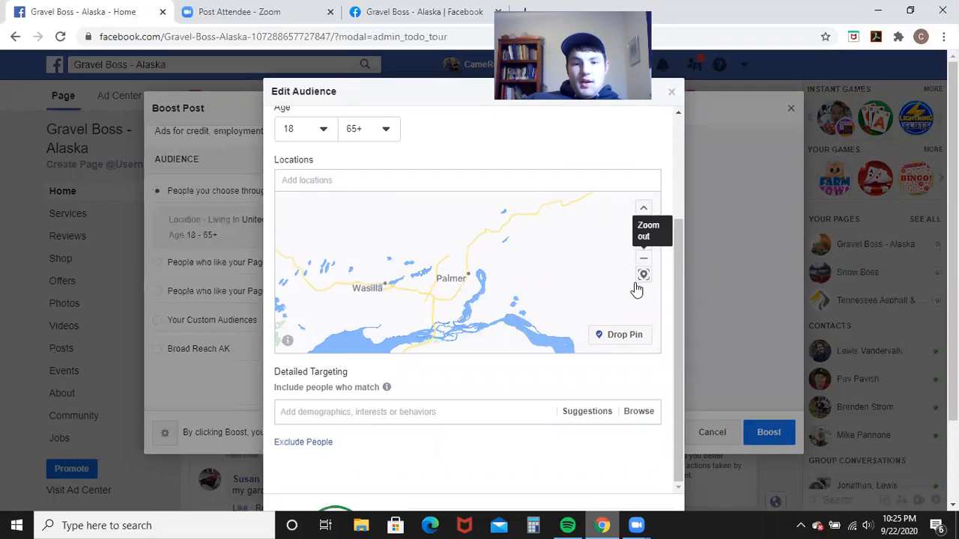
click(621, 336)
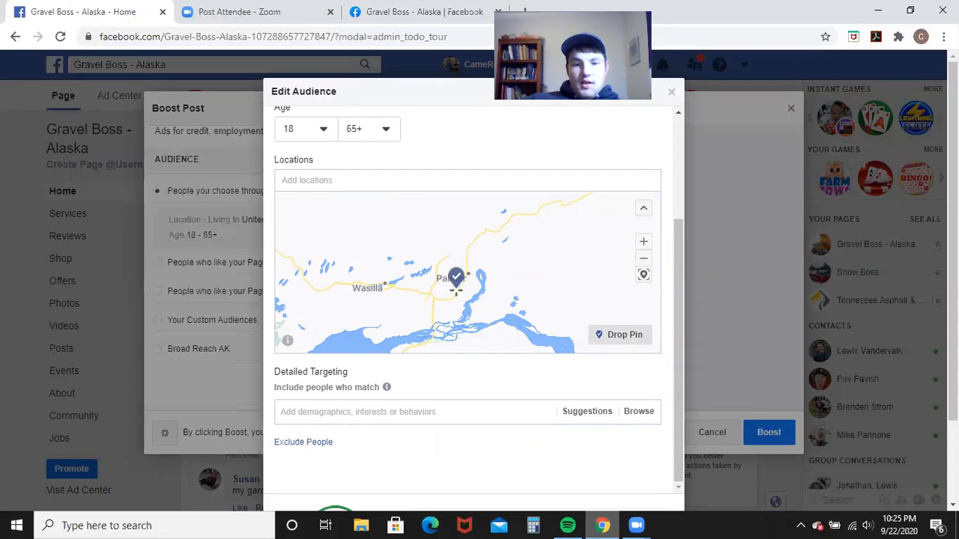
click(457, 285)
click(422, 158)
drag(372, 201, 319, 201)
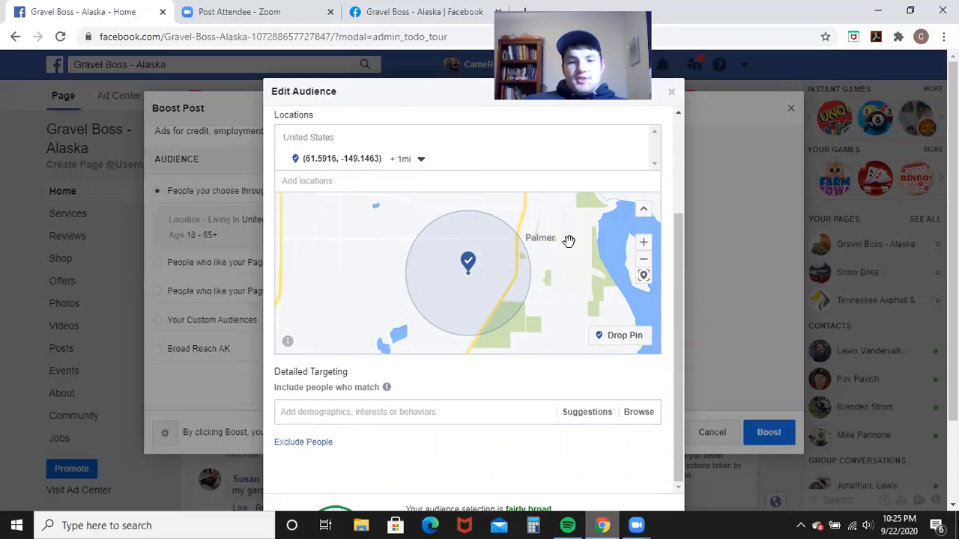
Add a second audience location by dropping a pin at Wasilla on the map
scroll(567, 242, down, 2)
scroll(564, 246, up, 2)
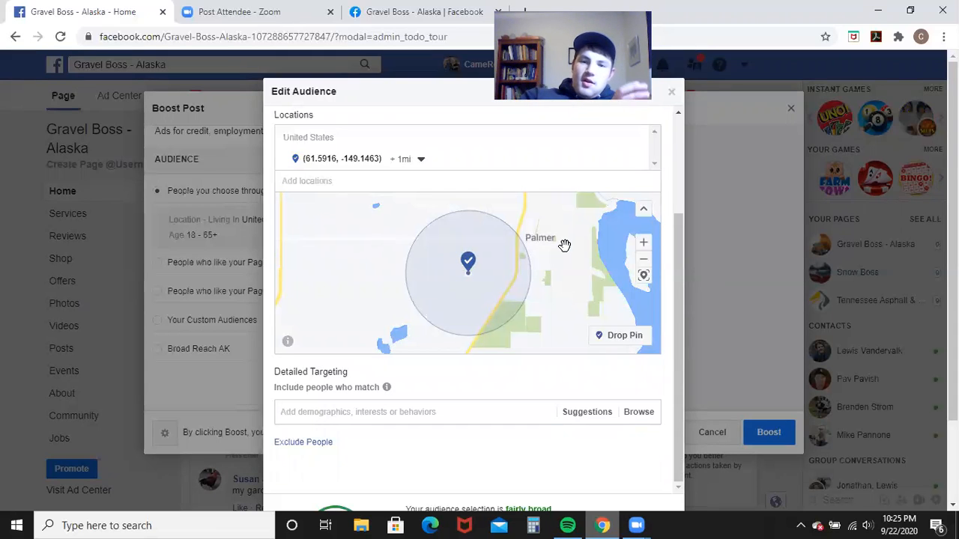
scroll(589, 239, down, 1)
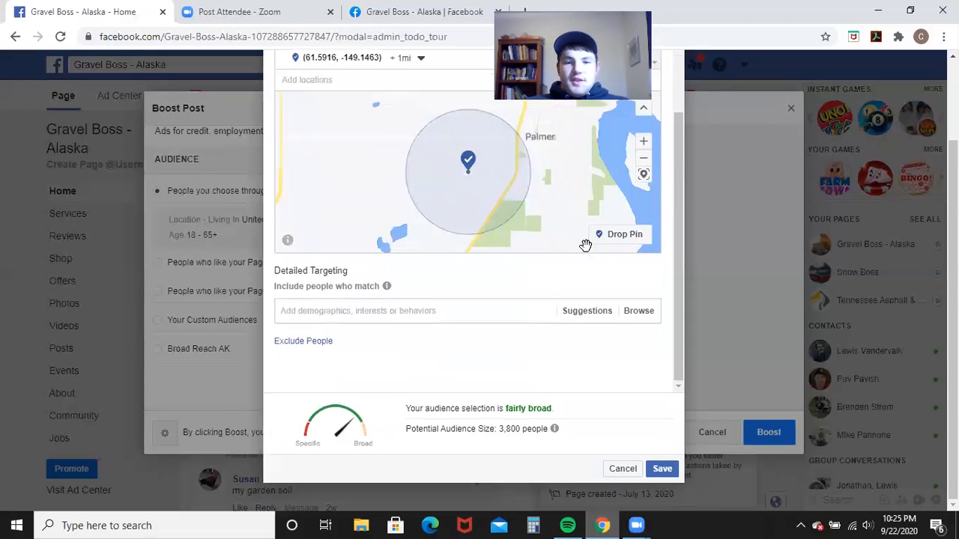
scroll(584, 242, up, 2)
click(644, 276)
click(643, 276)
click(644, 276)
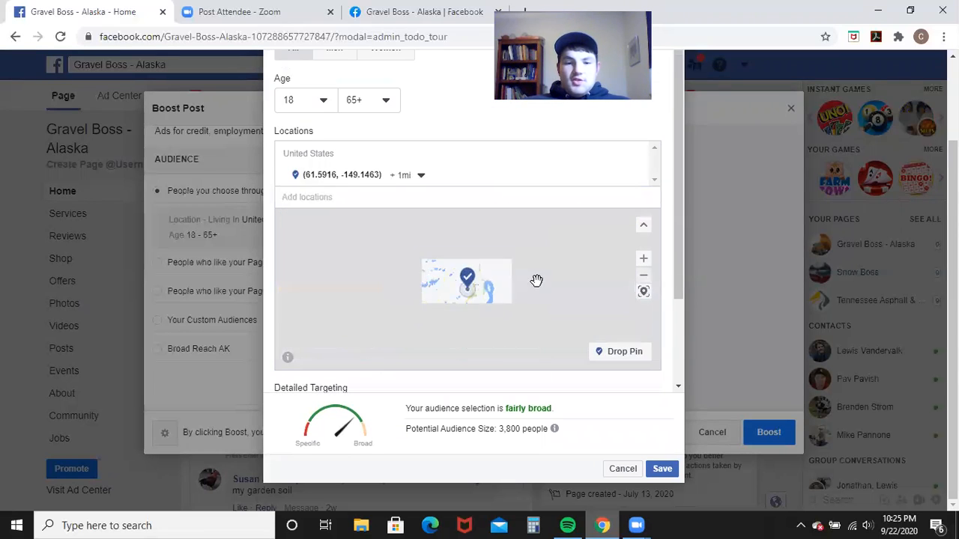
drag(436, 312, 521, 312)
click(610, 356)
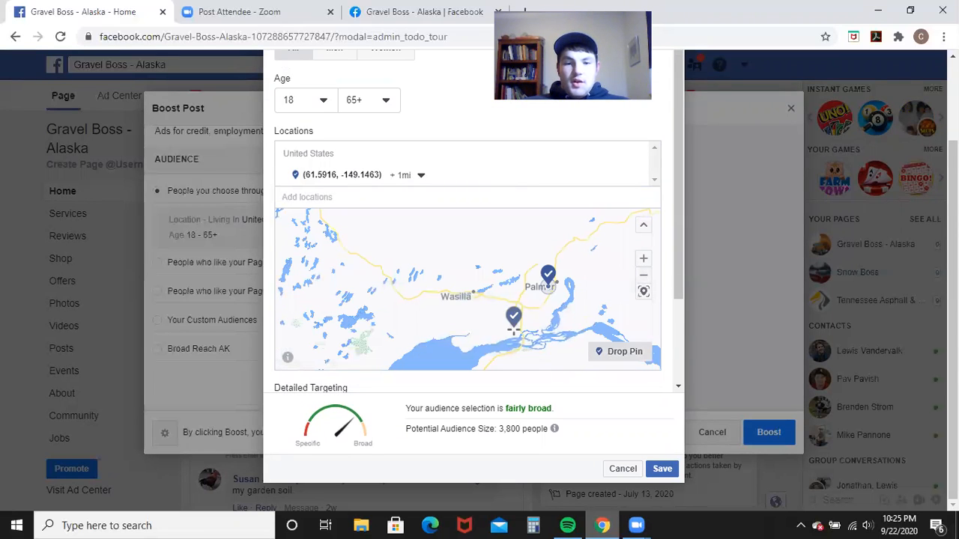
click(476, 290)
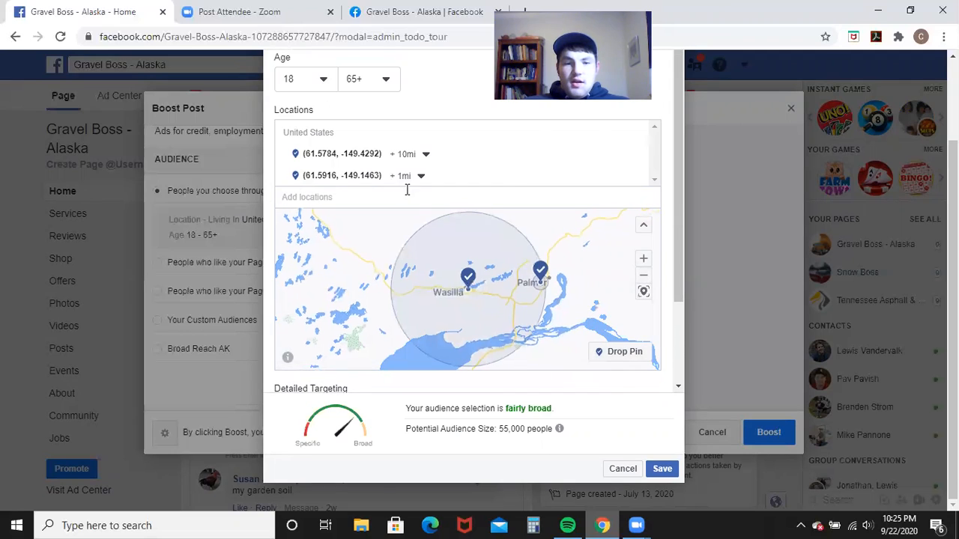
Set the radius of the Wasilla pin to 8 miles and the Palmer pin to 7 miles
click(408, 154)
mouse_move(375, 199)
mouse_down()
mouse_move(368, 203)
mouse_move(376, 199)
mouse_up()
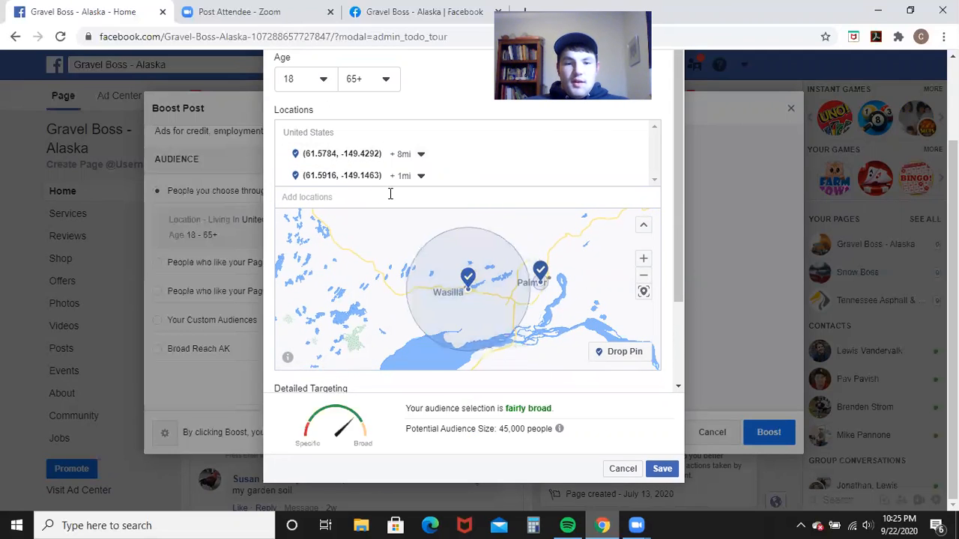
click(418, 177)
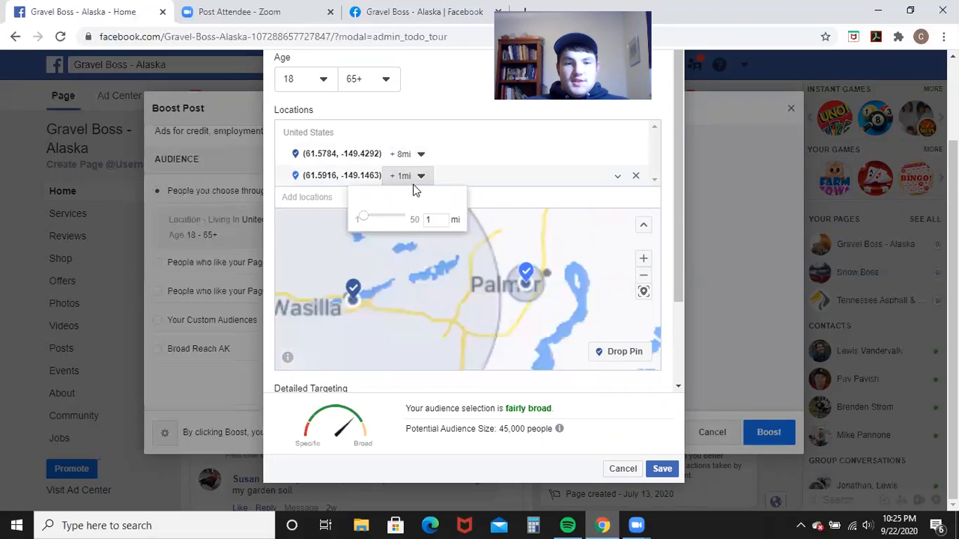
drag(364, 221, 368, 220)
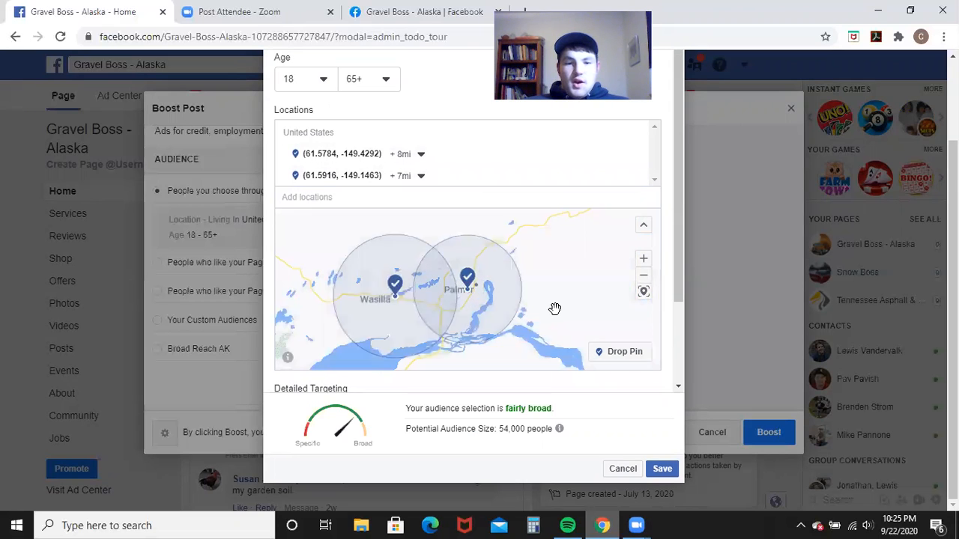
Add a third audience location by dropping a pin on the road between Wasilla and Anchorage
scroll(553, 312, down, 3)
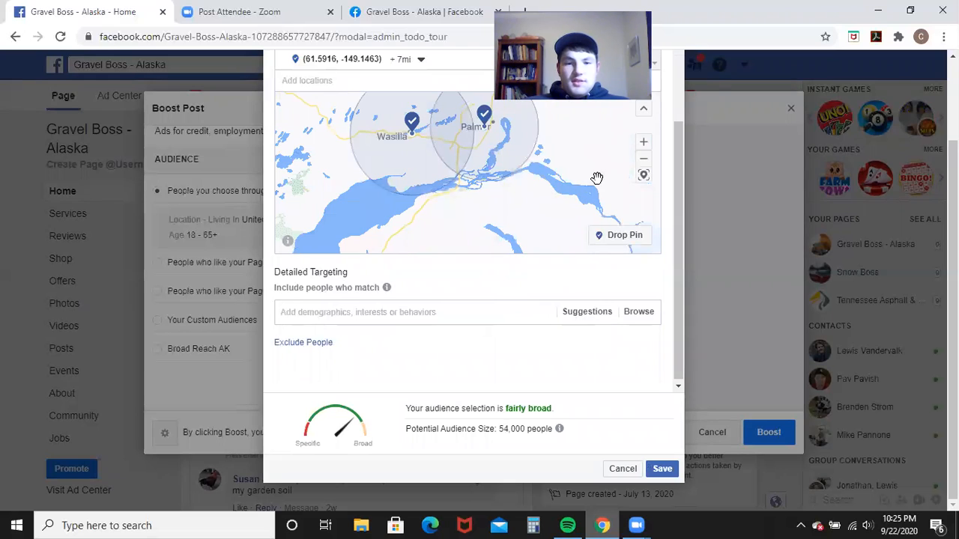
click(641, 159)
scroll(437, 207, up, 2)
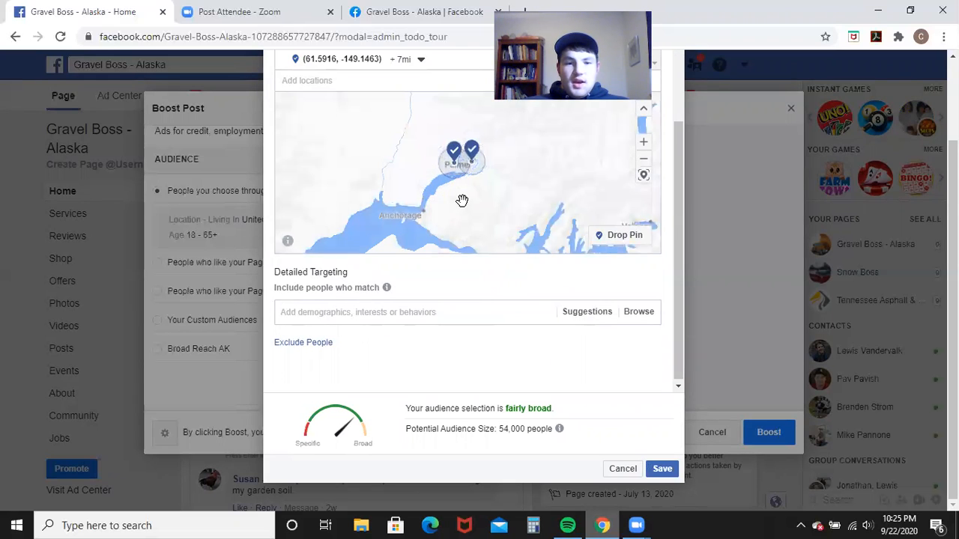
drag(450, 207, 478, 223)
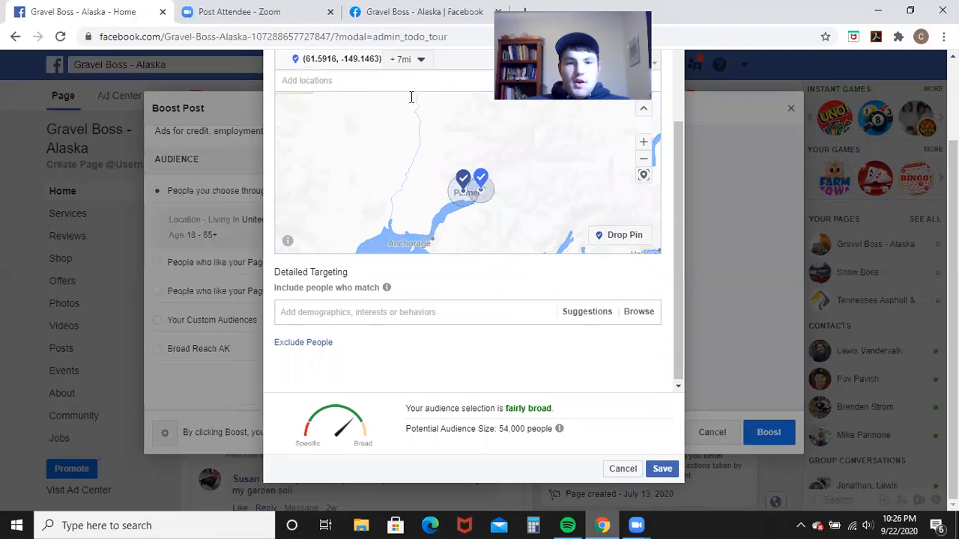
click(609, 235)
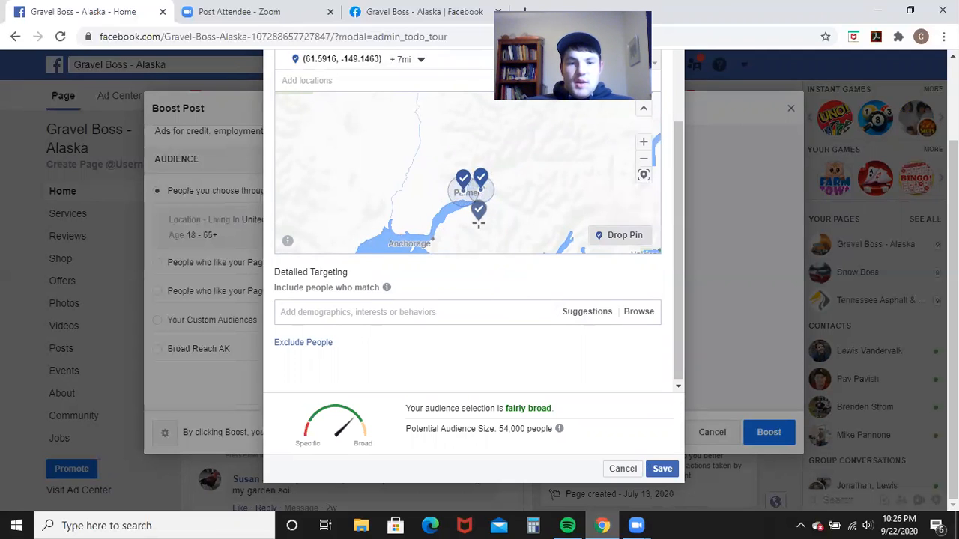
click(458, 212)
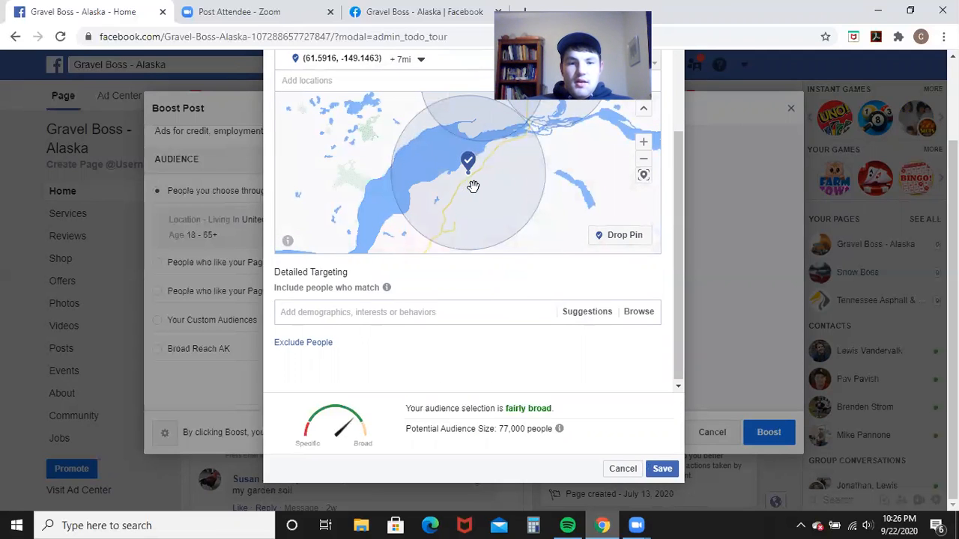
click(644, 162)
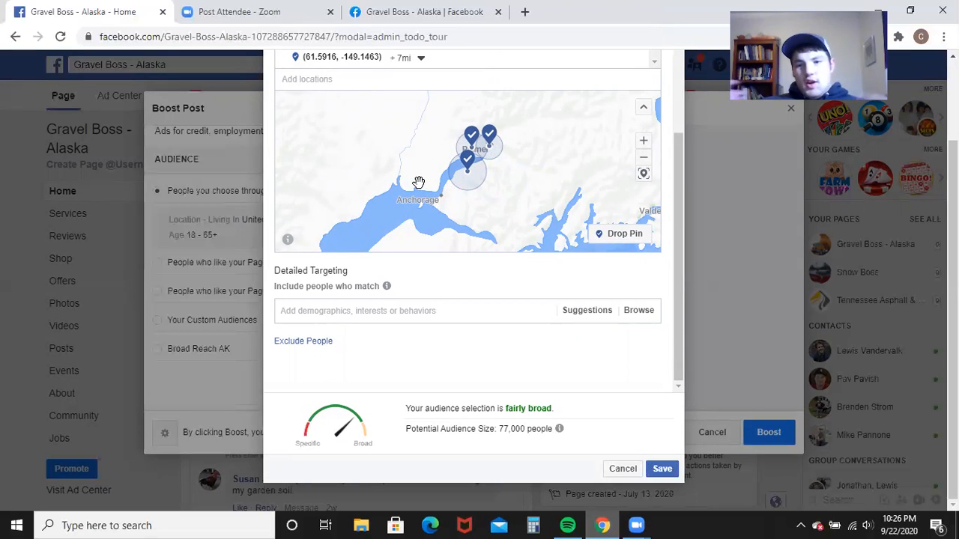
click(391, 10)
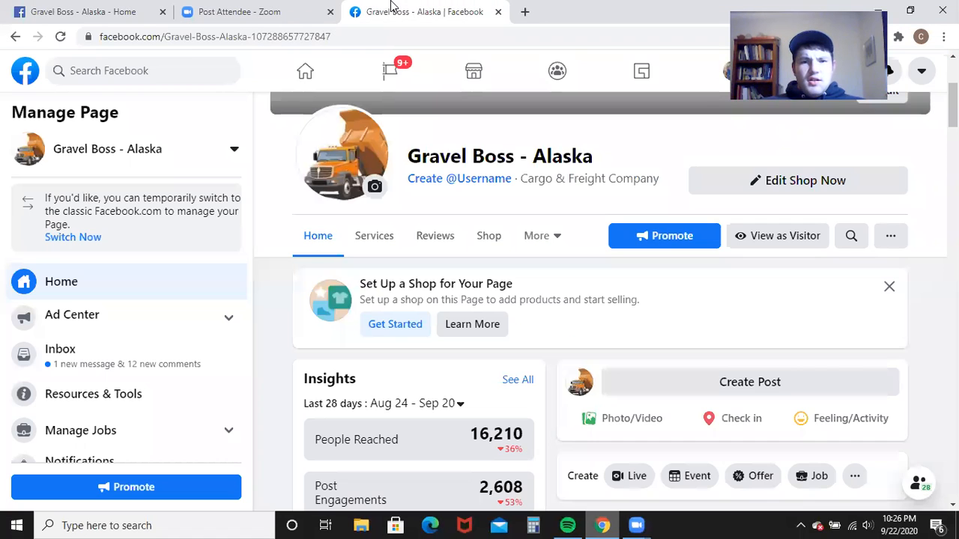
click(97, 10)
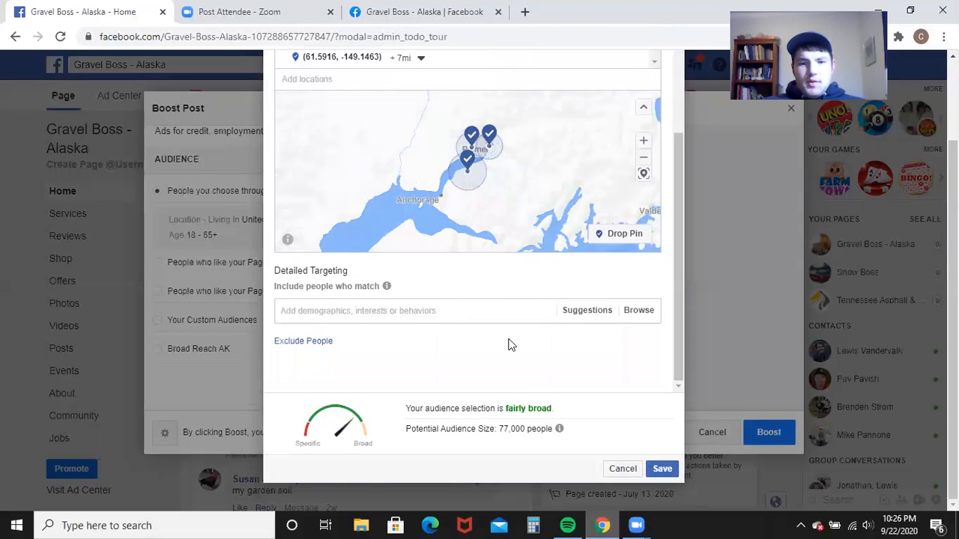
scroll(524, 306, up, 1)
scroll(535, 310, down, 1)
scroll(535, 310, up, 2)
scroll(535, 314, down, 2)
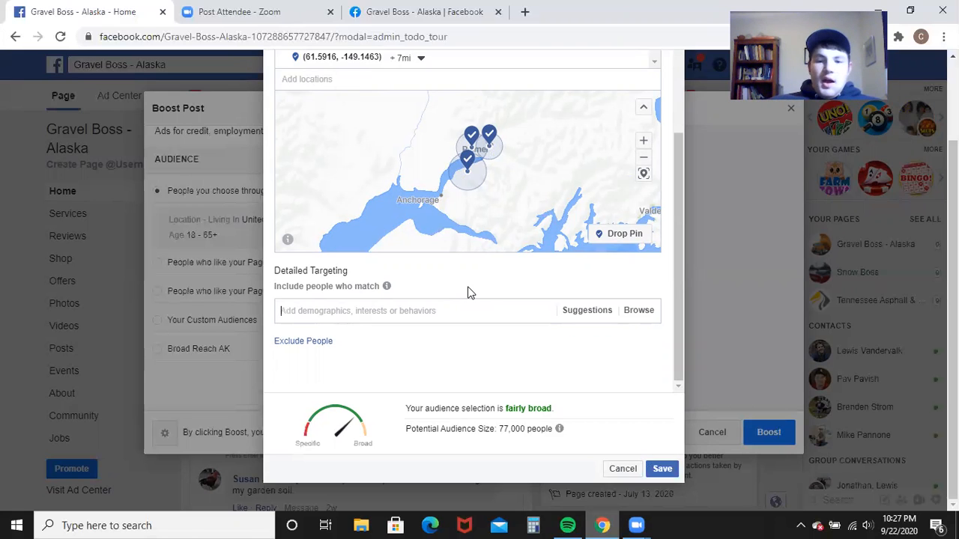
scroll(492, 289, up, 3)
scroll(492, 289, down, 3)
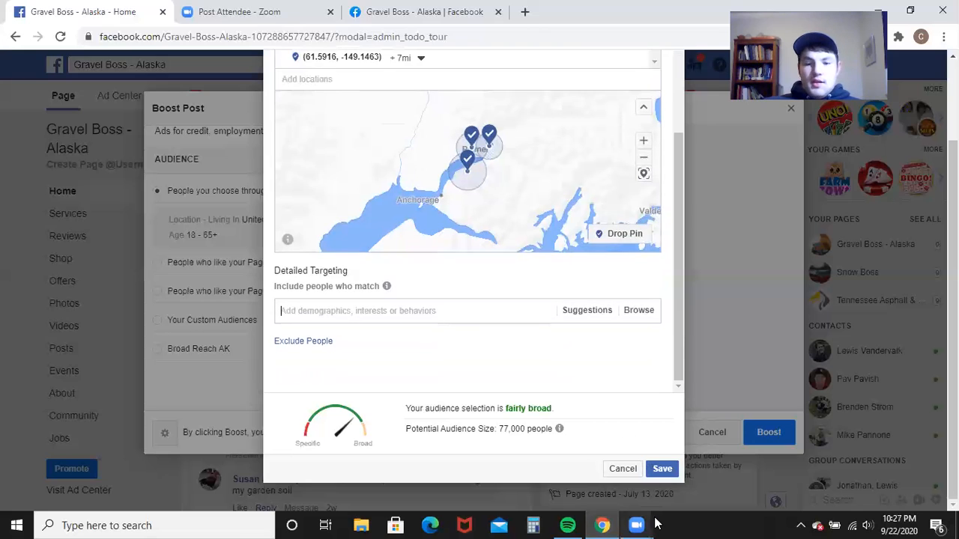
Discard the targeted audience edits and choose the saved Gravel Boss Target audience from the full audience list
click(622, 469)
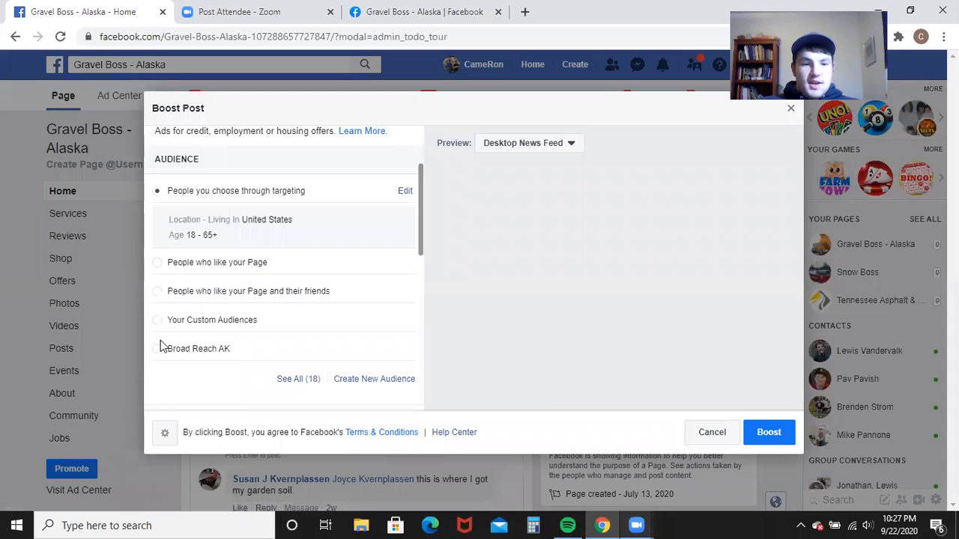
scroll(300, 299, down, 2)
click(304, 267)
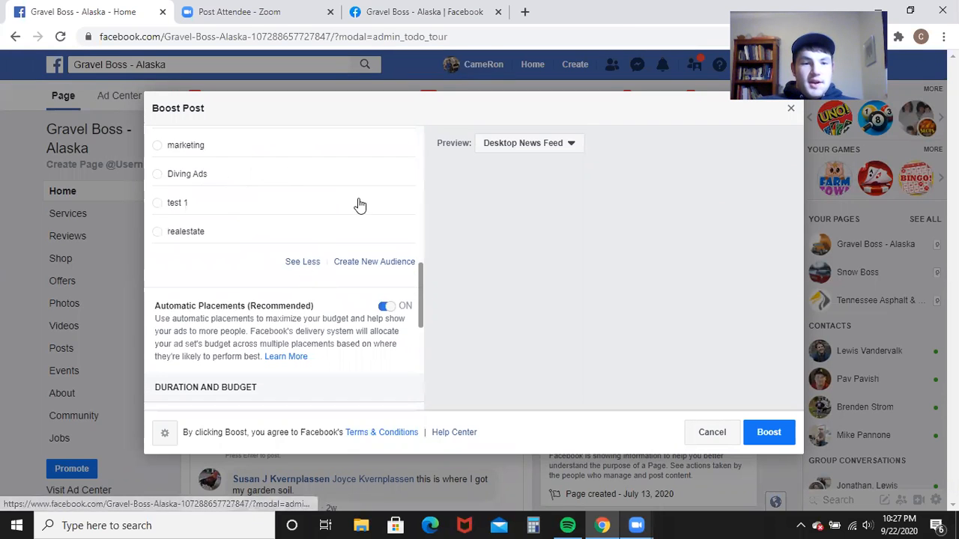
scroll(347, 220, up, 5)
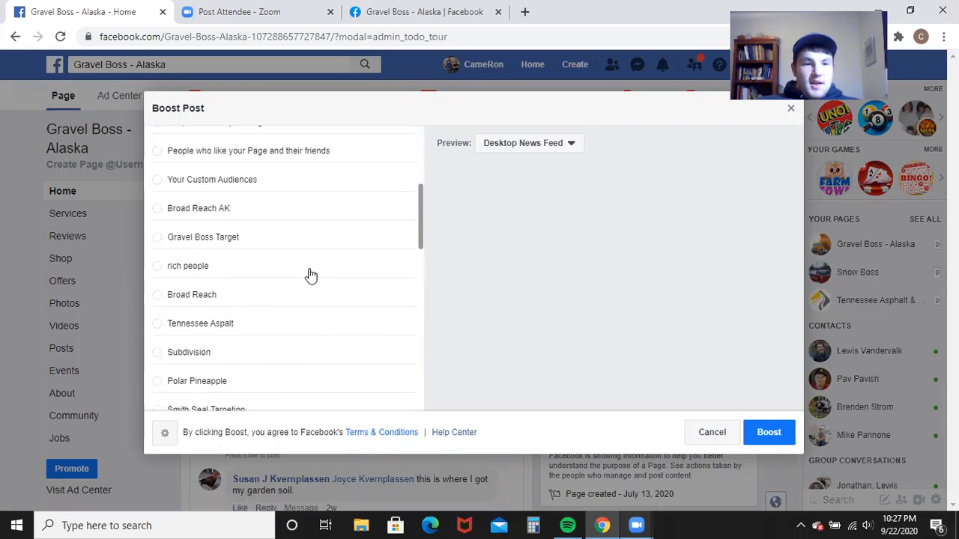
click(225, 237)
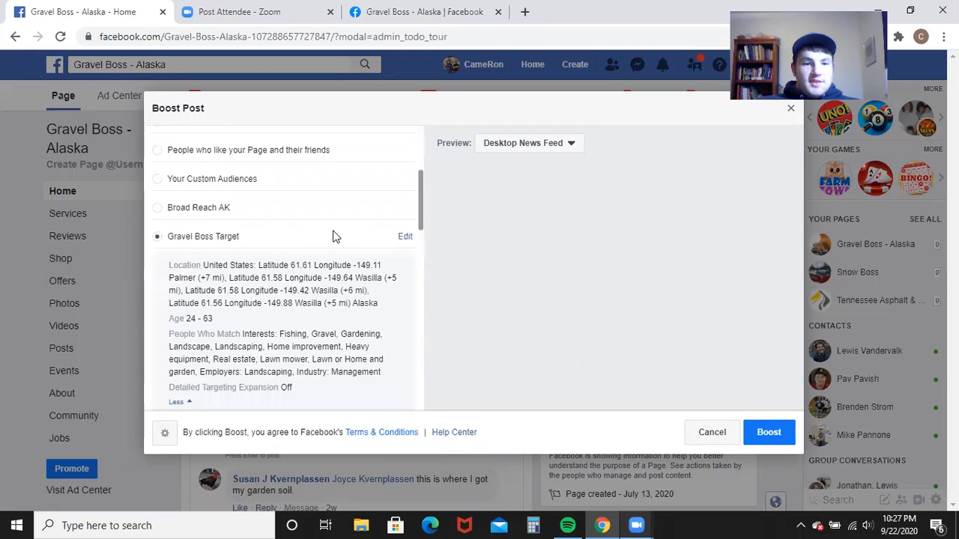
Examine the Gravel Boss Target audience's locations, age range, matching interests and detailed targeting expansion setting
scroll(335, 237, down, 2)
drag(395, 260, 253, 231)
click(332, 286)
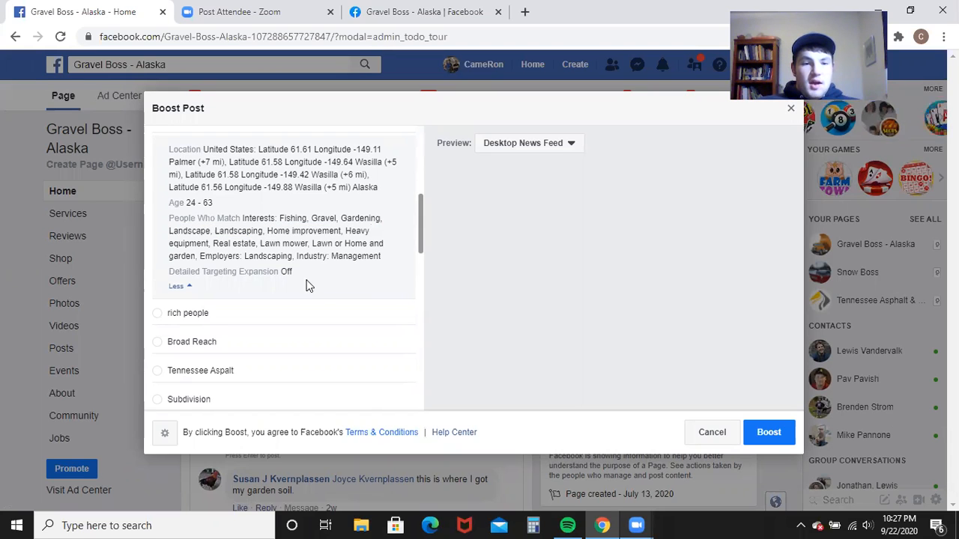
double_click(286, 272)
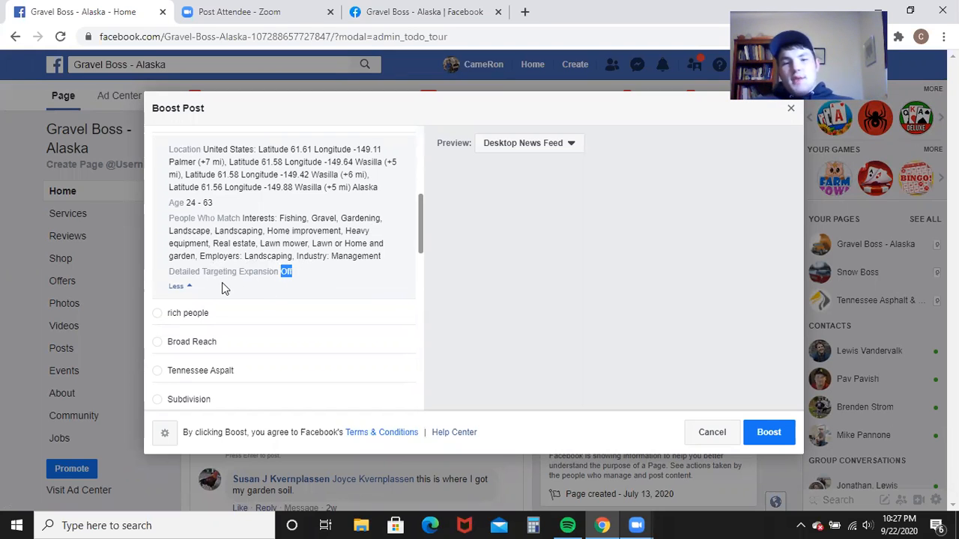
scroll(242, 279, up, 2)
scroll(257, 304, down, 1)
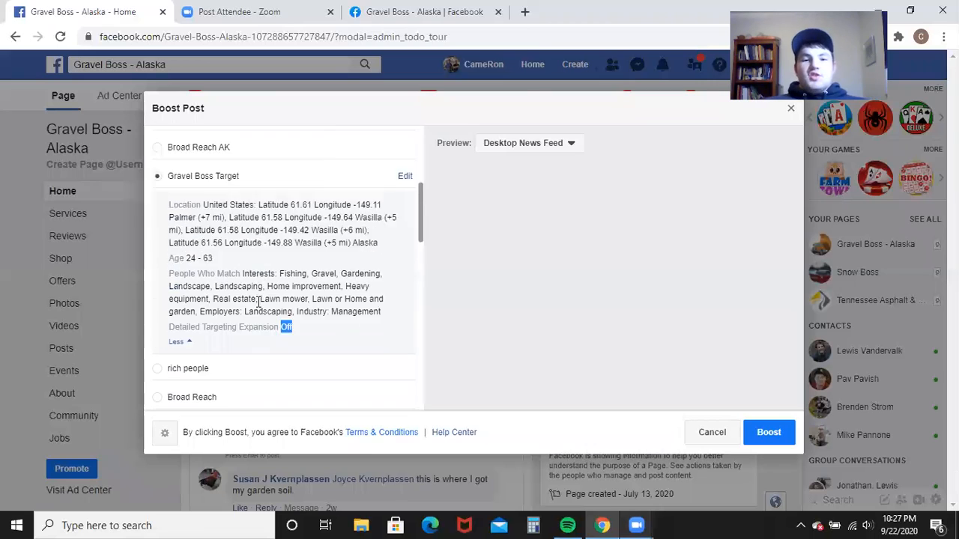
scroll(259, 304, up, 2)
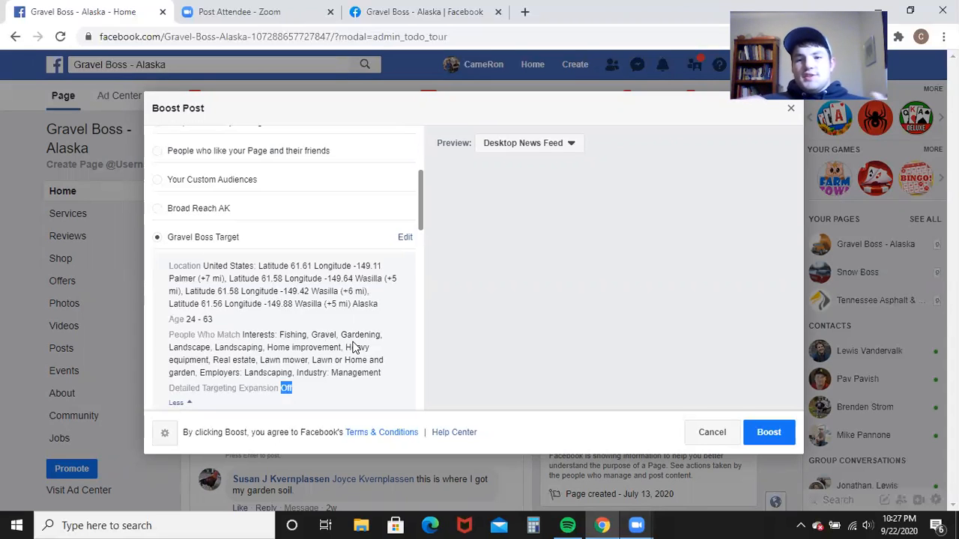
scroll(260, 314, up, 2)
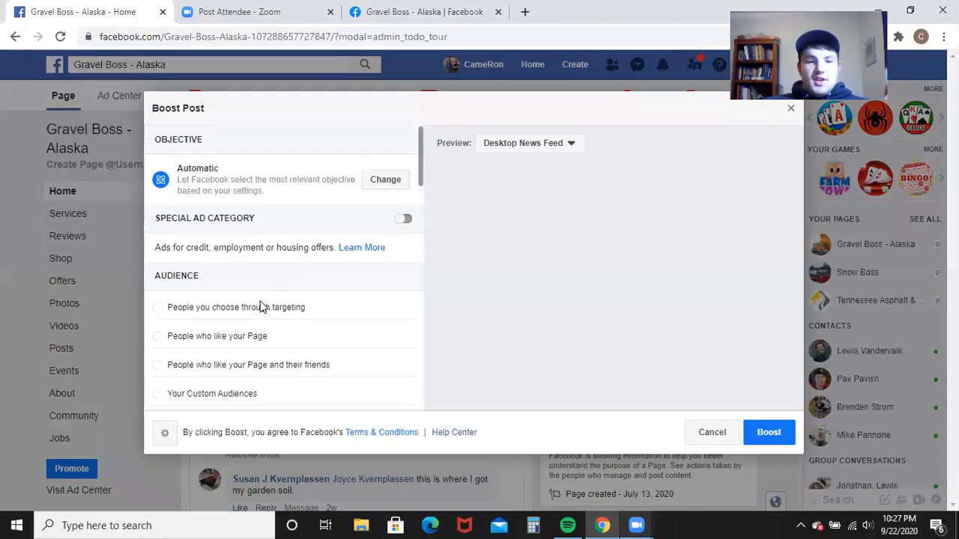
scroll(299, 285, down, 10)
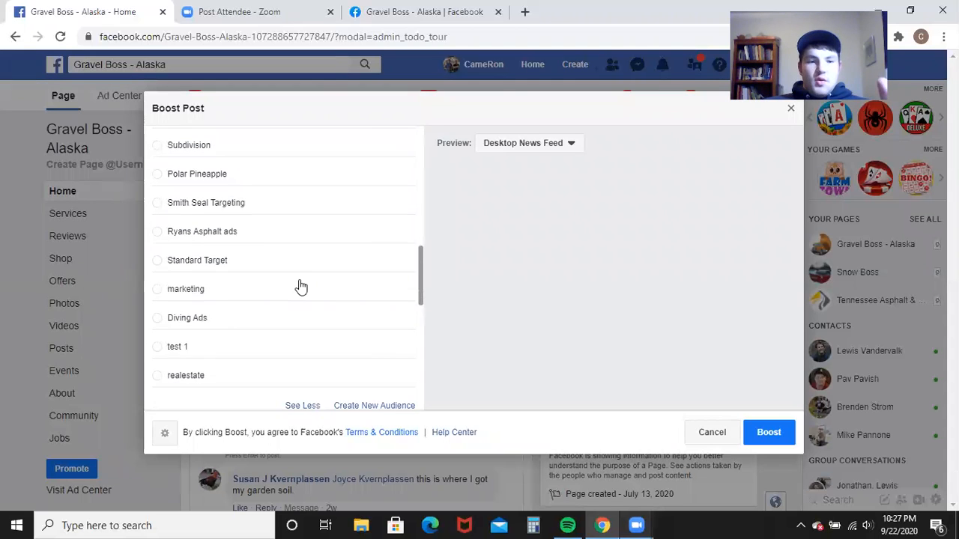
scroll(299, 287, up, 6)
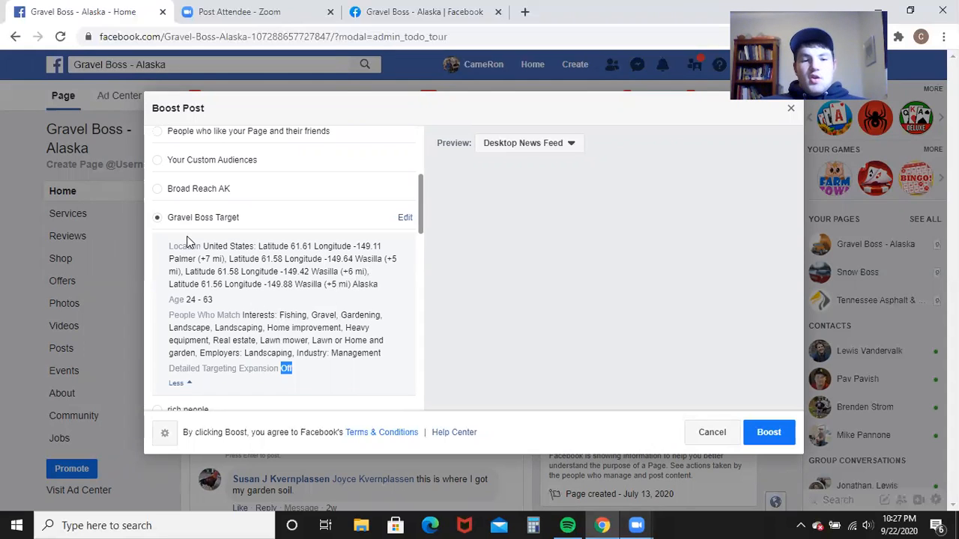
drag(205, 246, 379, 285)
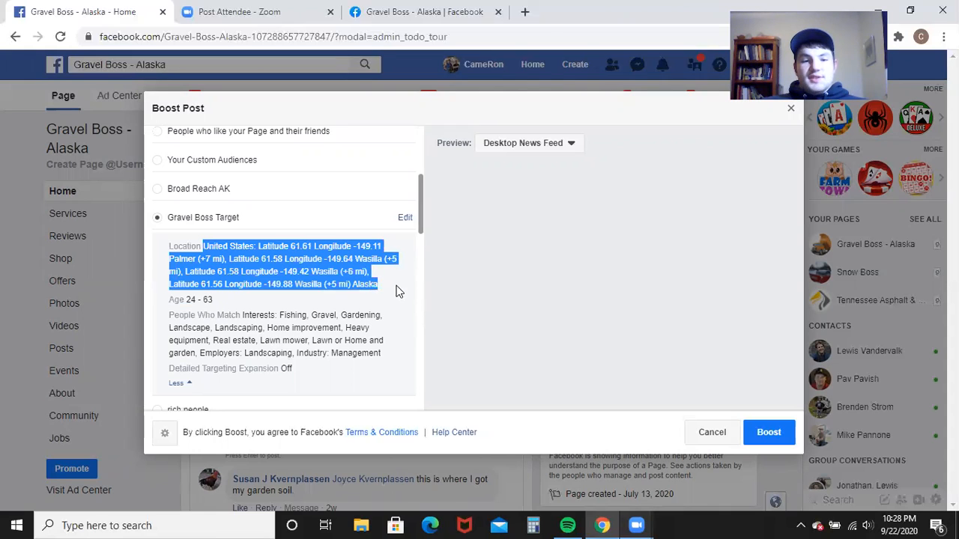
click(398, 289)
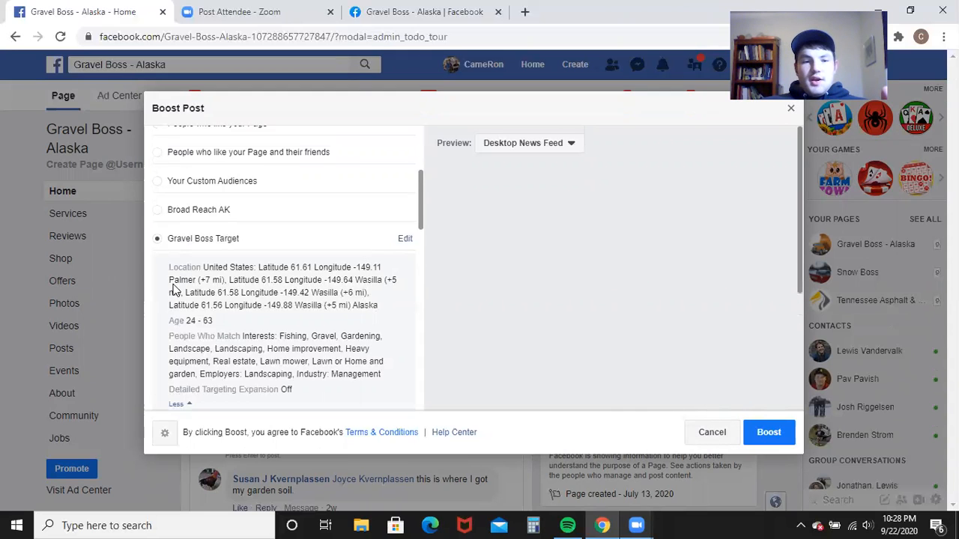
scroll(195, 273, up, 3)
scroll(278, 281, down, 2)
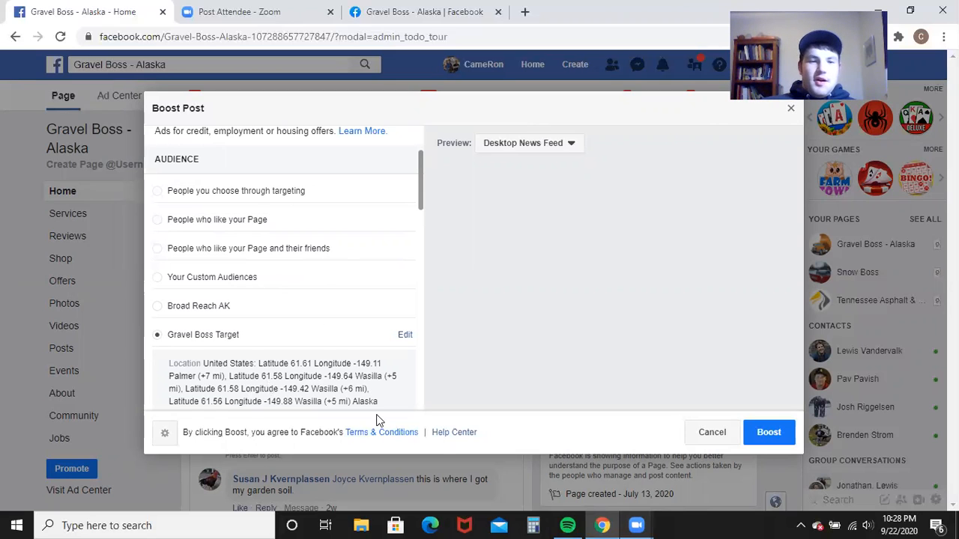
scroll(276, 287, down, 3)
scroll(327, 312, up, 2)
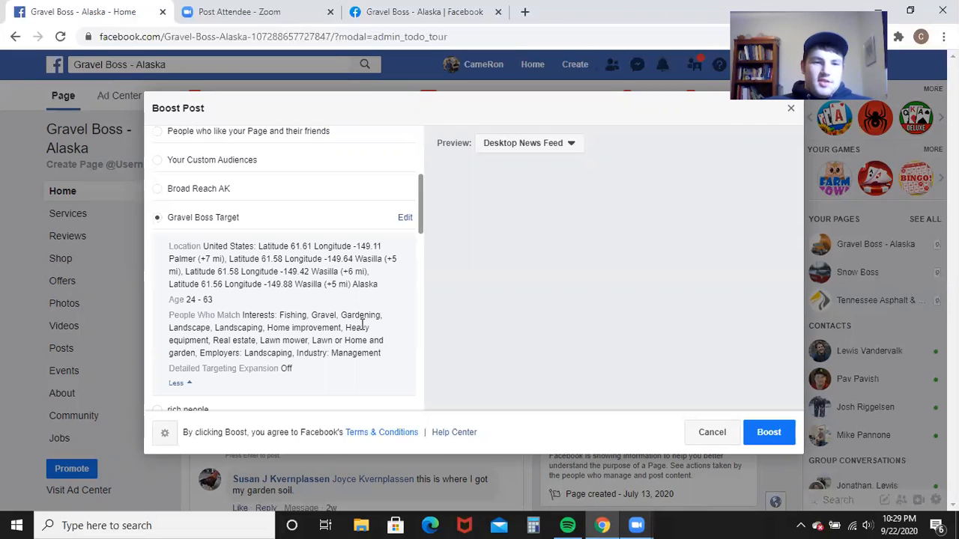
Review the boost's automatic placements, duration, total budget, estimated reach and payment method
scroll(363, 324, down, 8)
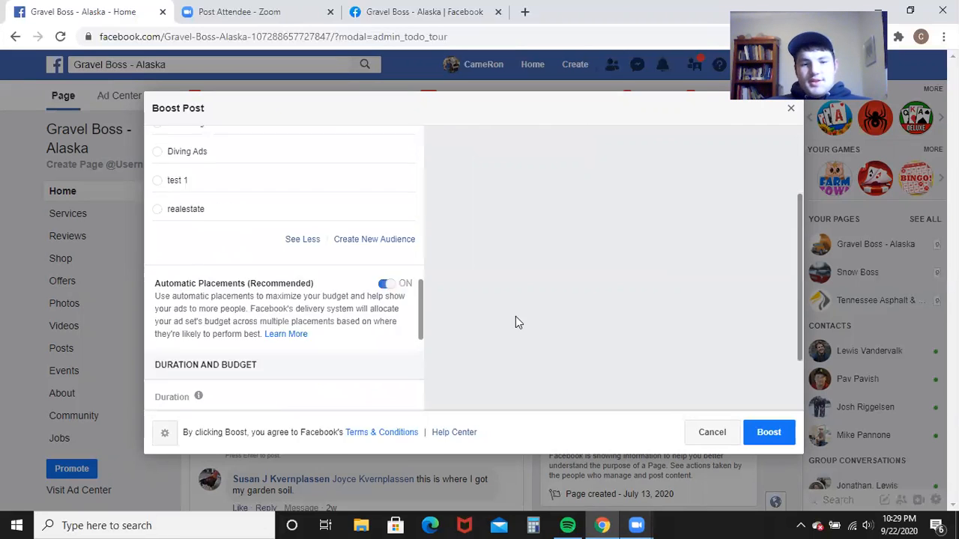
scroll(413, 359, down, 1)
scroll(347, 314, down, 3)
scroll(338, 292, up, 2)
scroll(261, 336, down, 3)
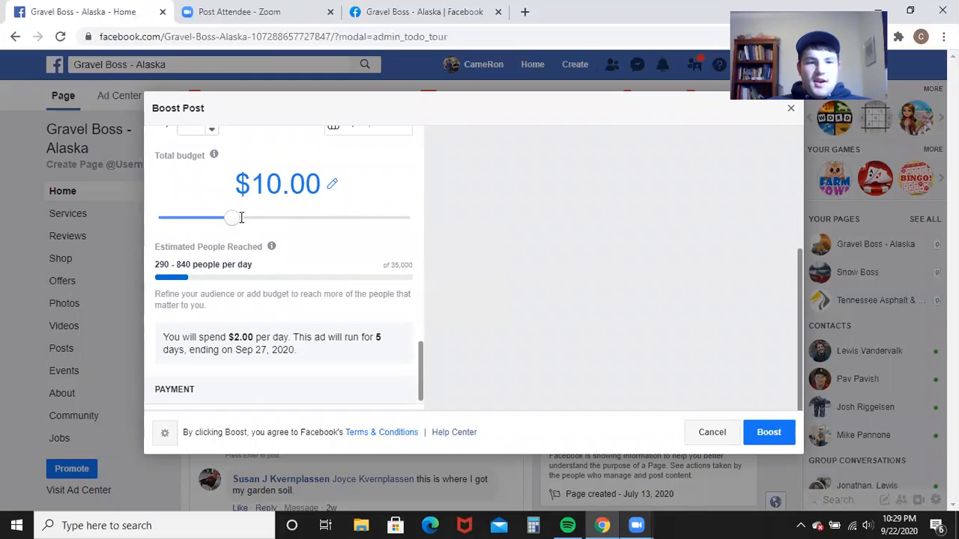
scroll(236, 223, up, 2)
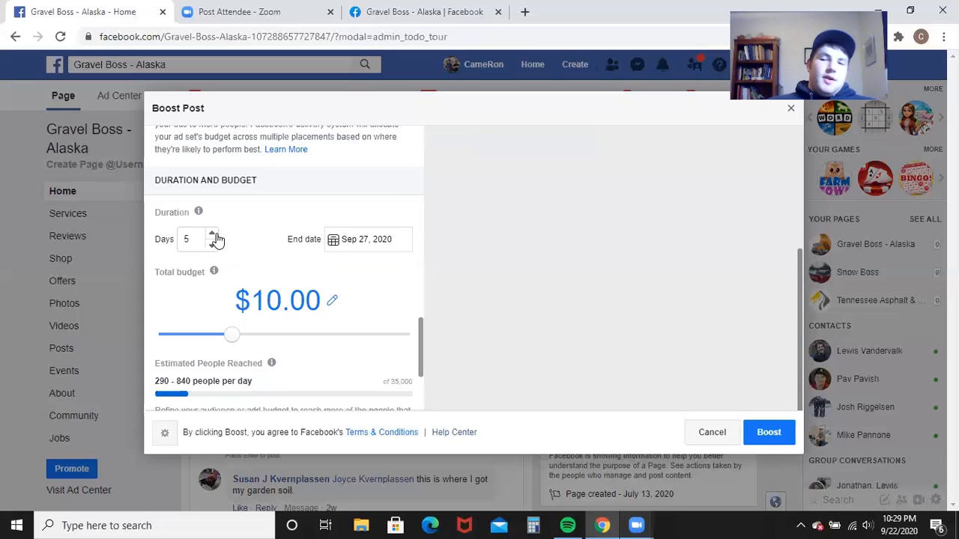
scroll(300, 285, down, 4)
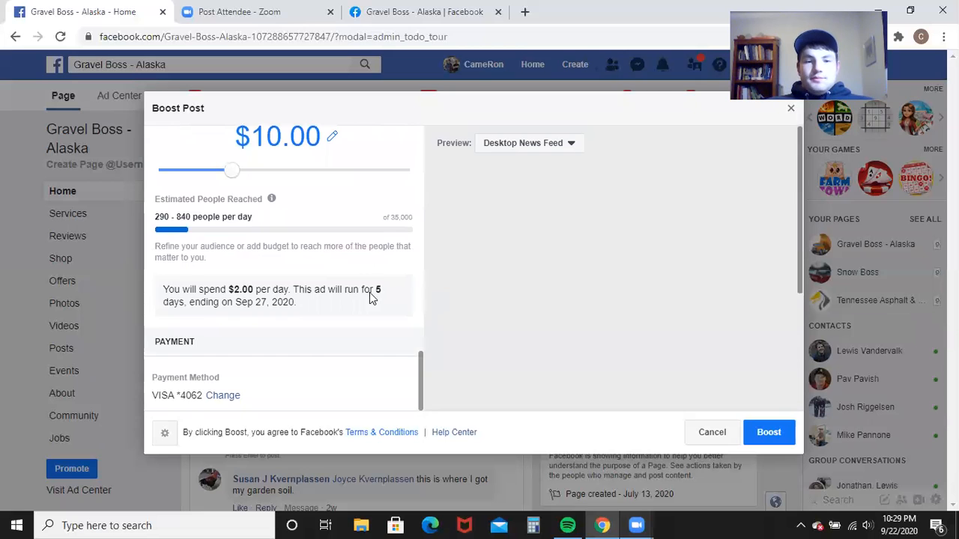
scroll(313, 278, up, 10)
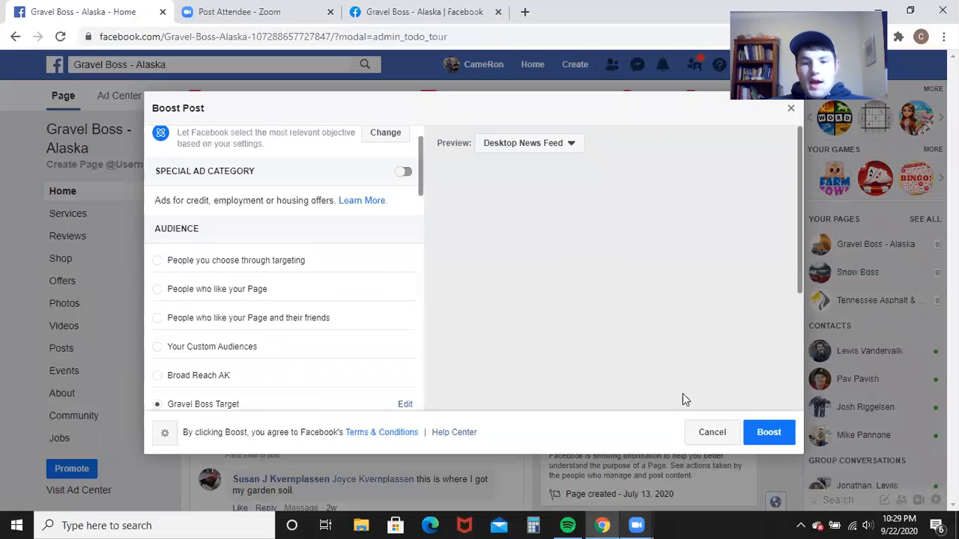
Cancel the post boost and switch to the browser tab with the Gravel Boss - Alaska page in the new Facebook layout
click(713, 434)
click(530, 281)
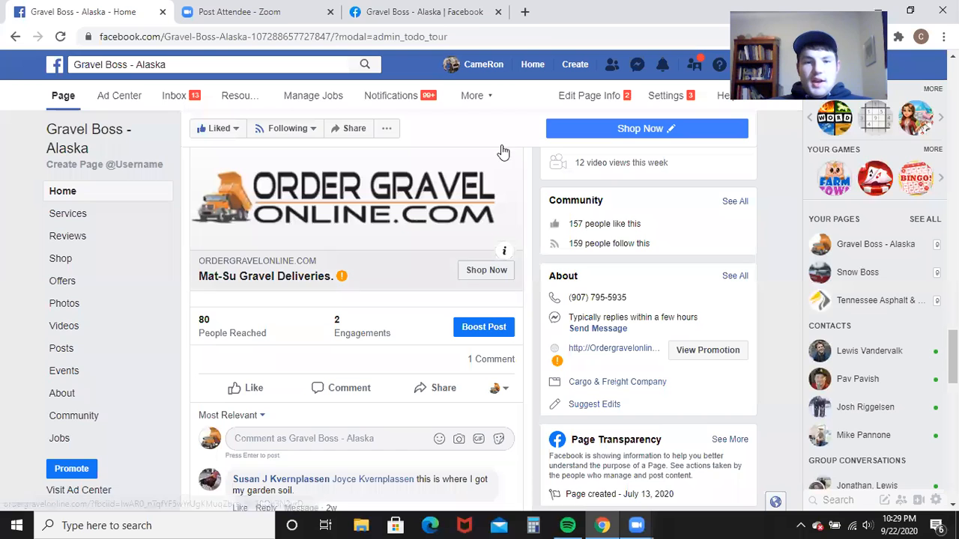
click(457, 11)
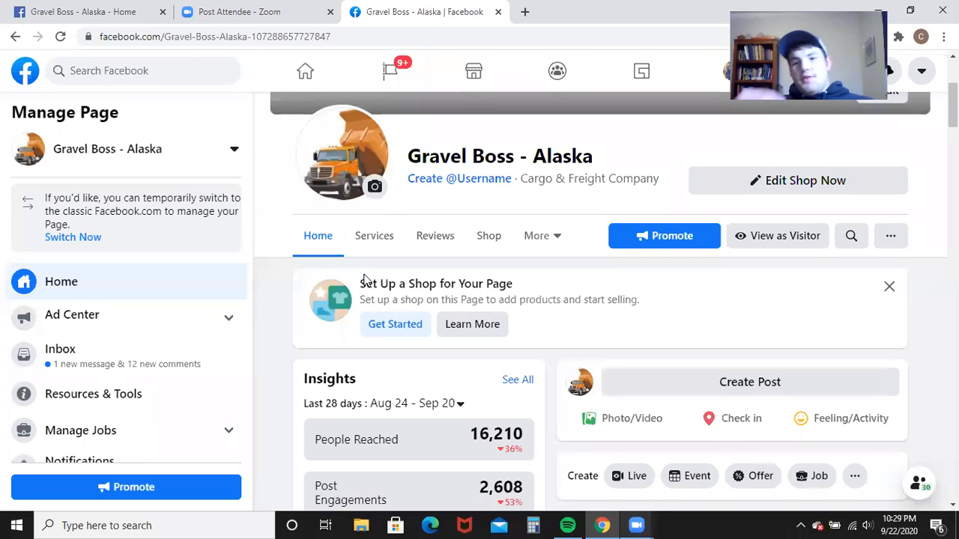
Review the goal options for boosting the Mat-Su Gravel Deliveries post and cancel the ad without saving a draft
scroll(553, 267, down, 3)
scroll(553, 267, down, 4)
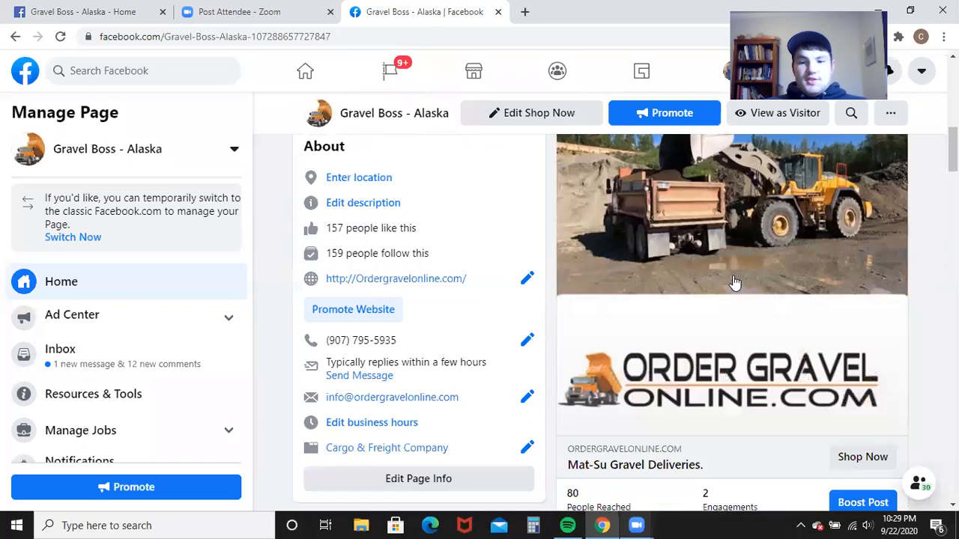
scroll(841, 386, down, 2)
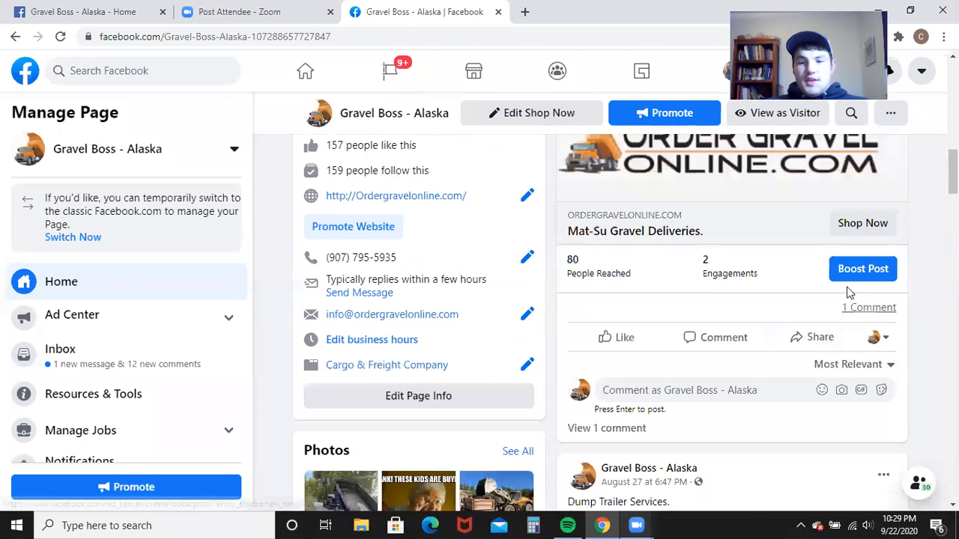
click(854, 271)
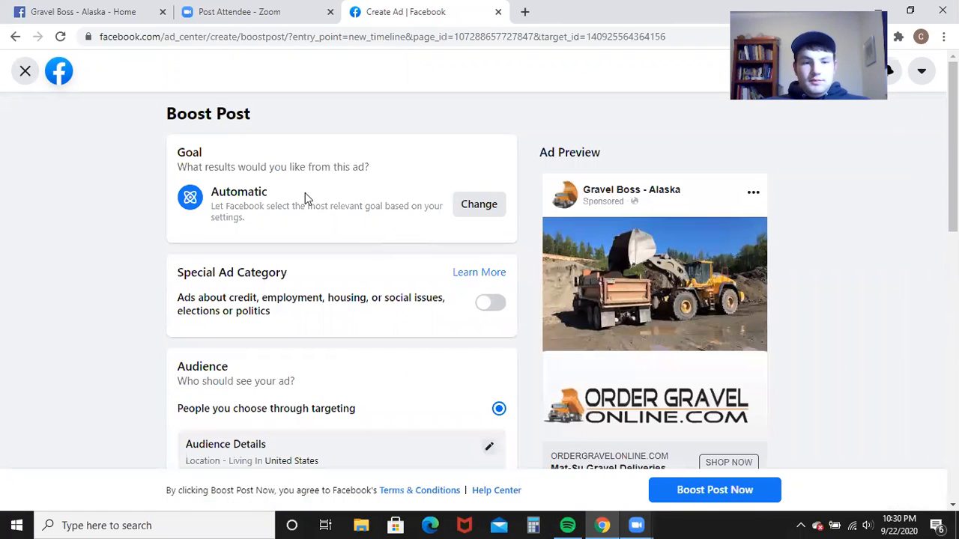
click(483, 205)
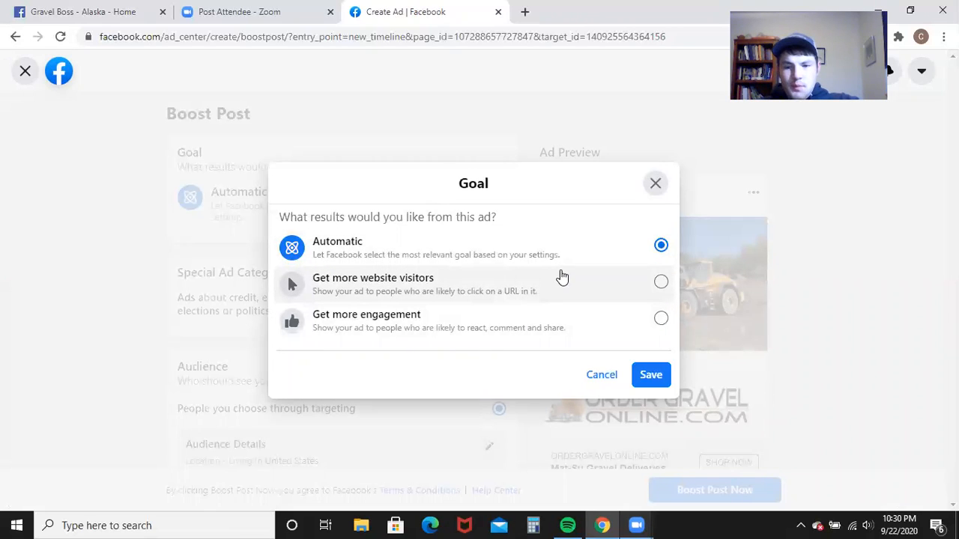
click(658, 185)
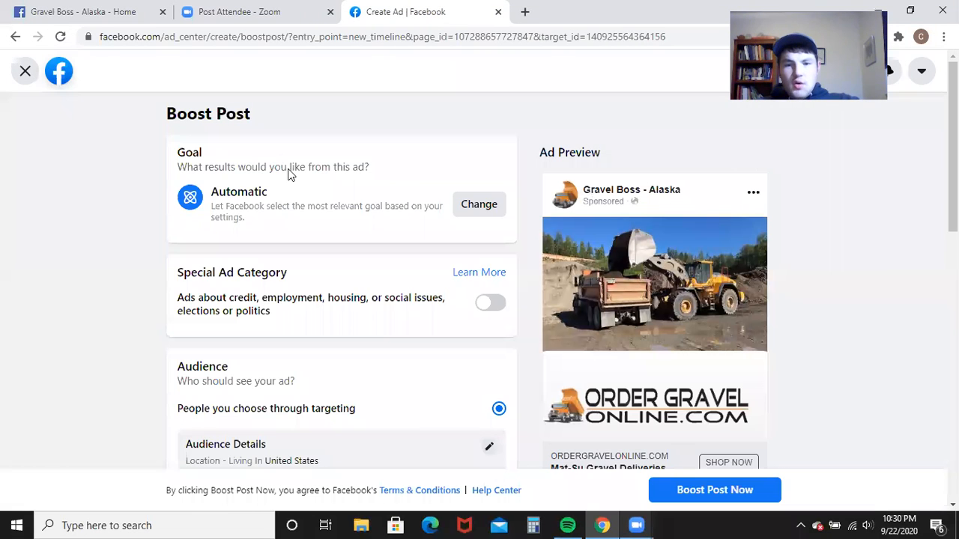
click(15, 36)
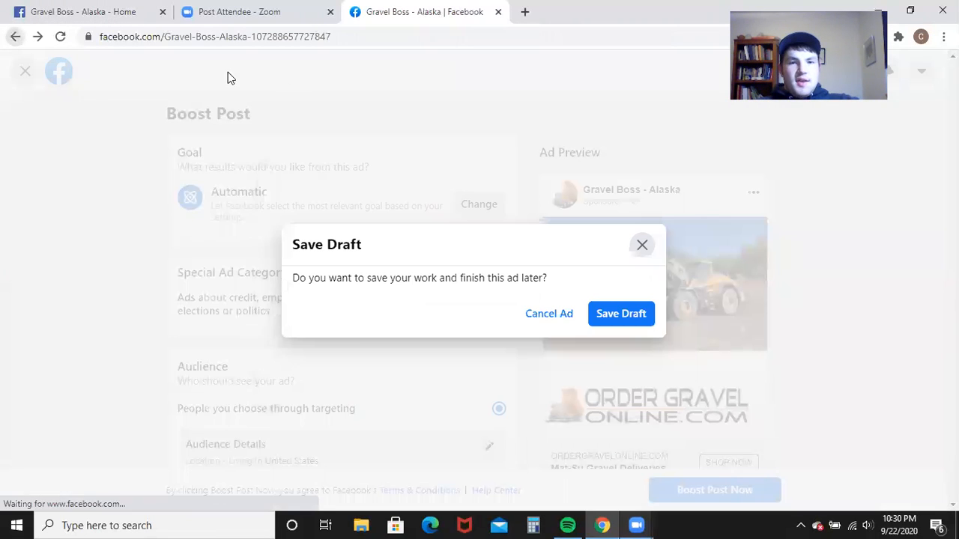
click(552, 318)
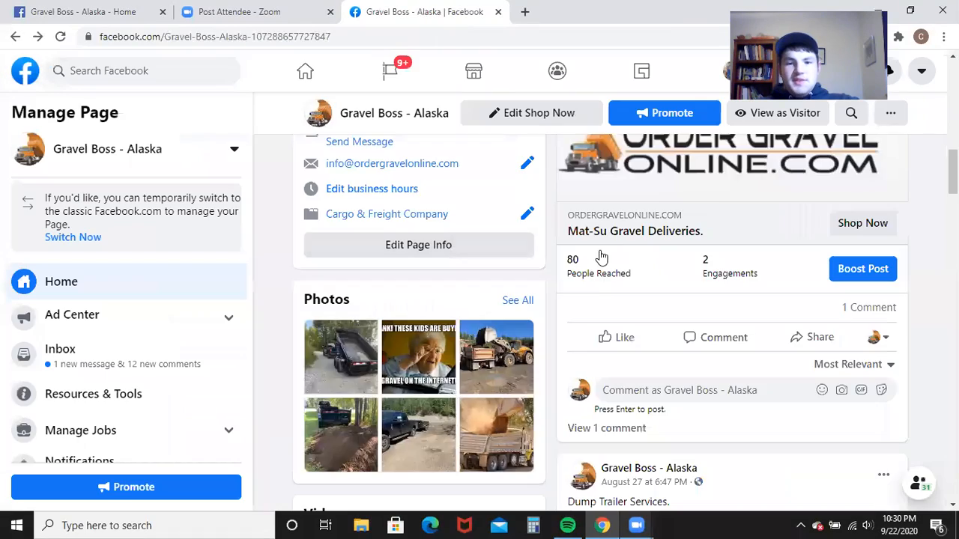
Start boosting the Dump Trailer Services post on the Gravel Boss - Alaska page
scroll(619, 326, down, 5)
scroll(619, 325, up, 3)
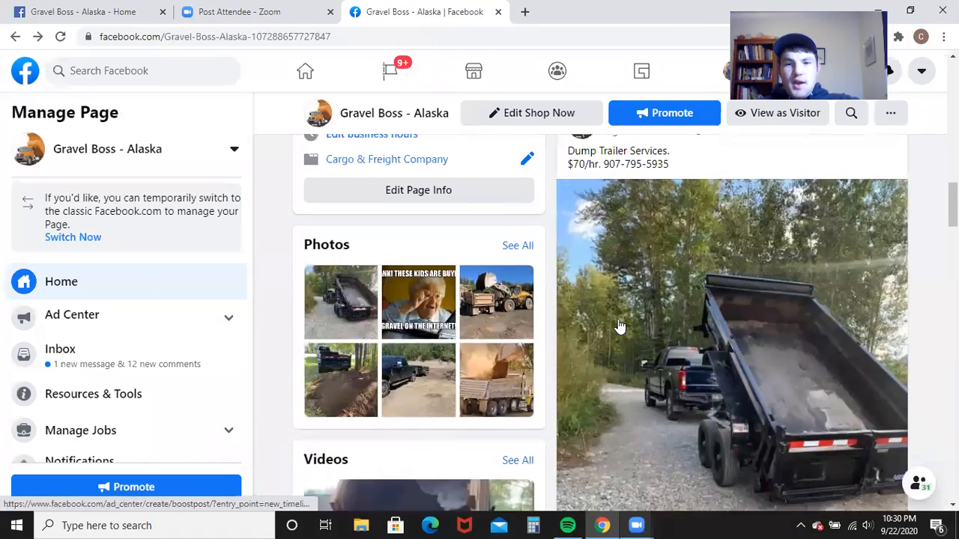
scroll(619, 325, down, 7)
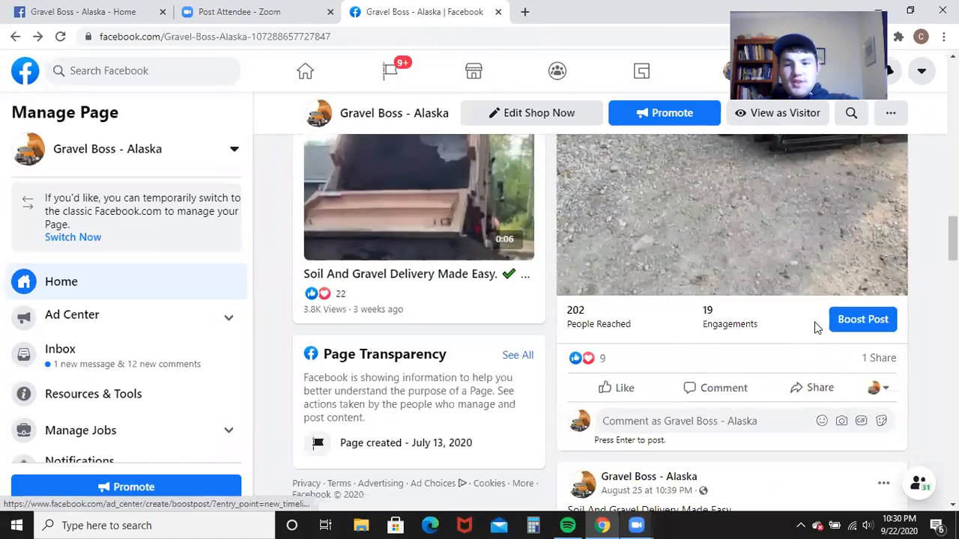
click(854, 327)
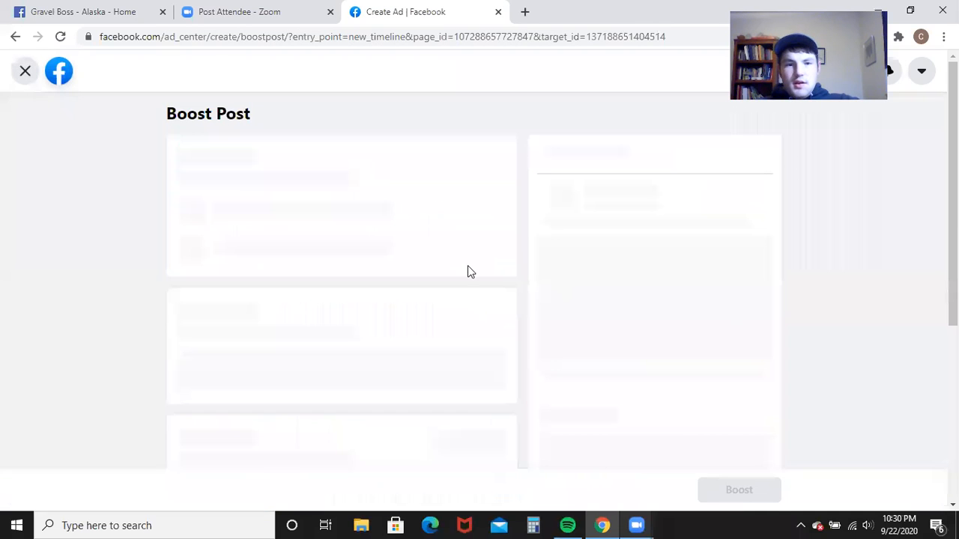
scroll(390, 248, down, 2)
scroll(434, 147, up, 2)
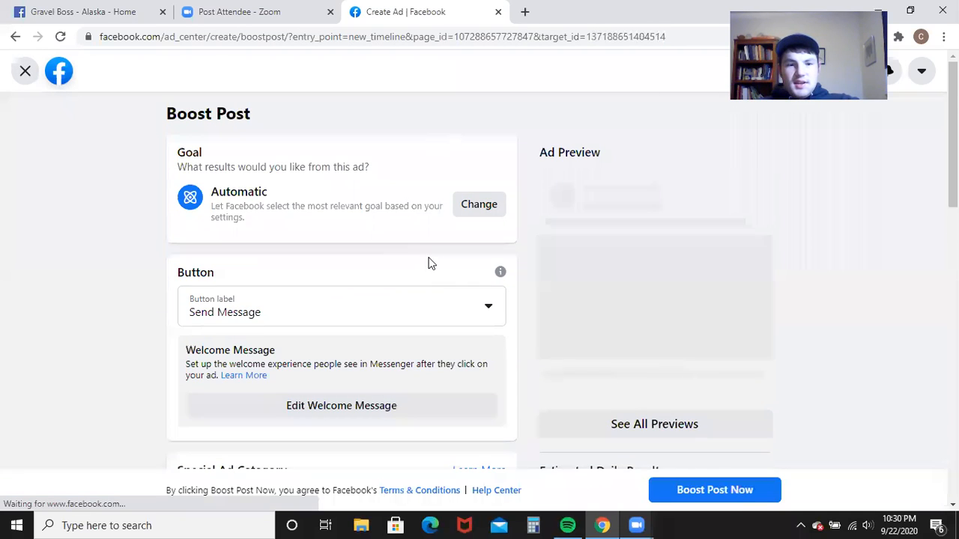
Try the Get more messages goal for the boost and leave the goal options without saving
click(463, 205)
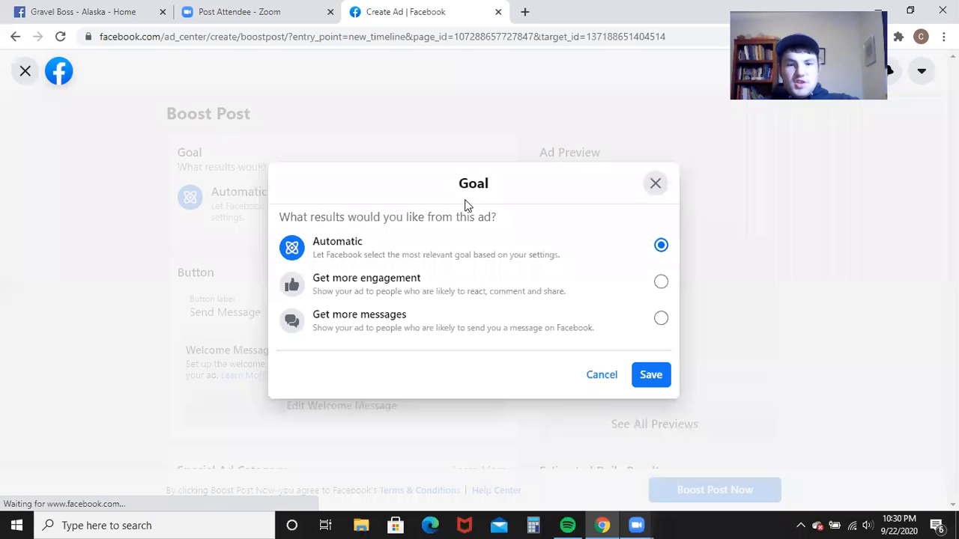
click(663, 319)
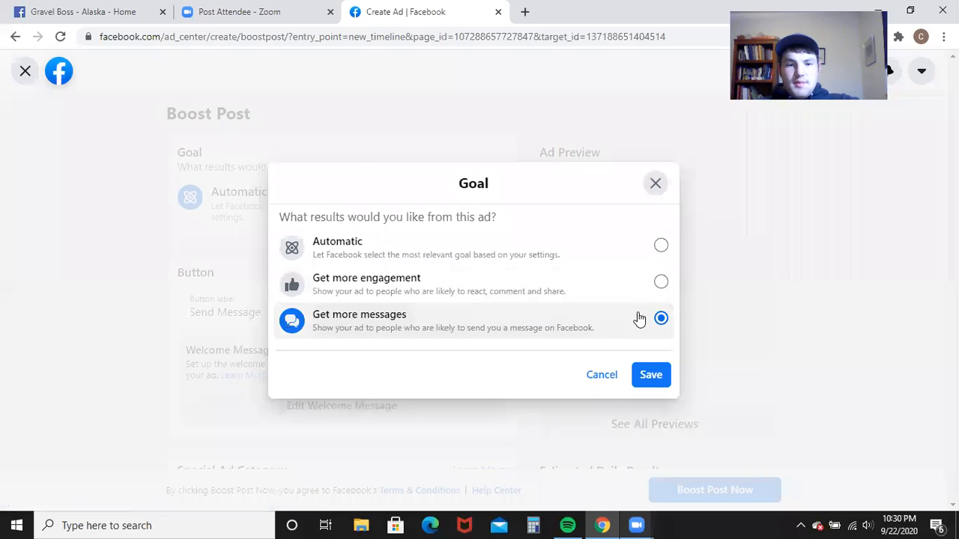
click(12, 212)
Choose Send Message as the boost's button label
click(441, 312)
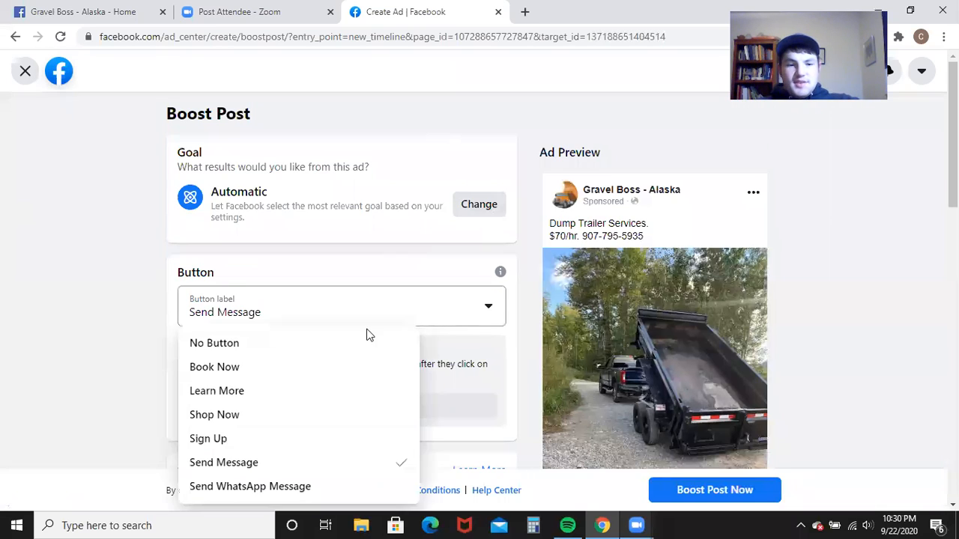
click(280, 464)
scroll(149, 285, down, 2)
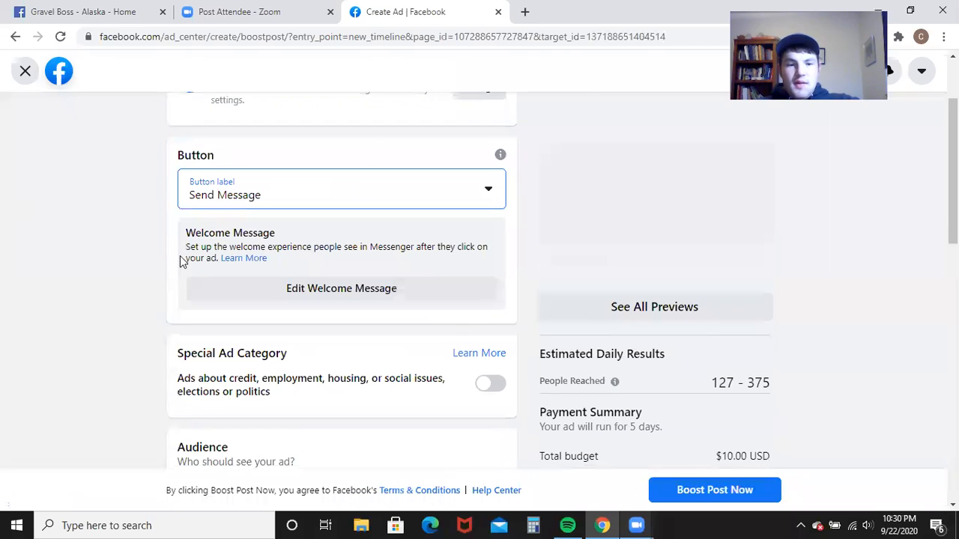
Review the targeted audience's details and highlight its location setting
scroll(281, 258, down, 5)
scroll(370, 238, up, 2)
scroll(370, 238, down, 2)
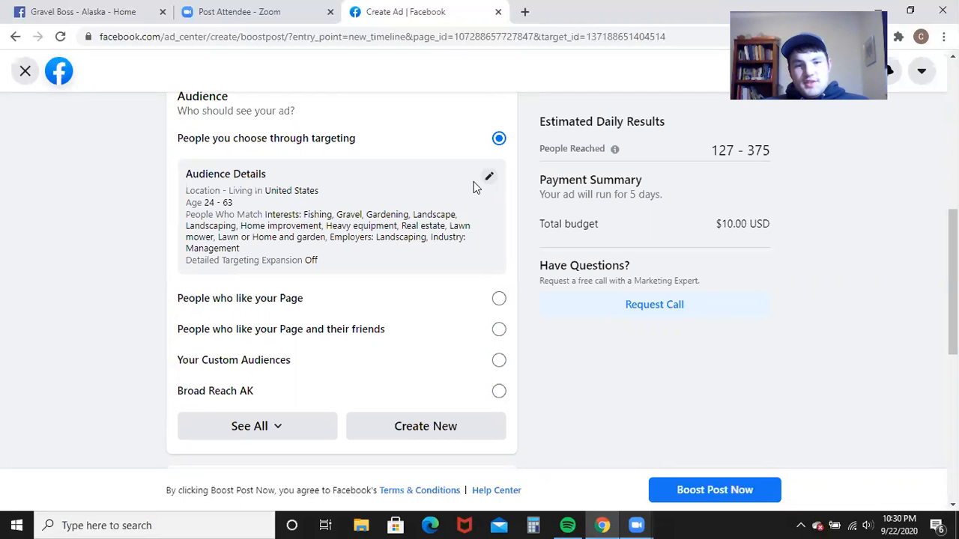
drag(319, 190, 266, 190)
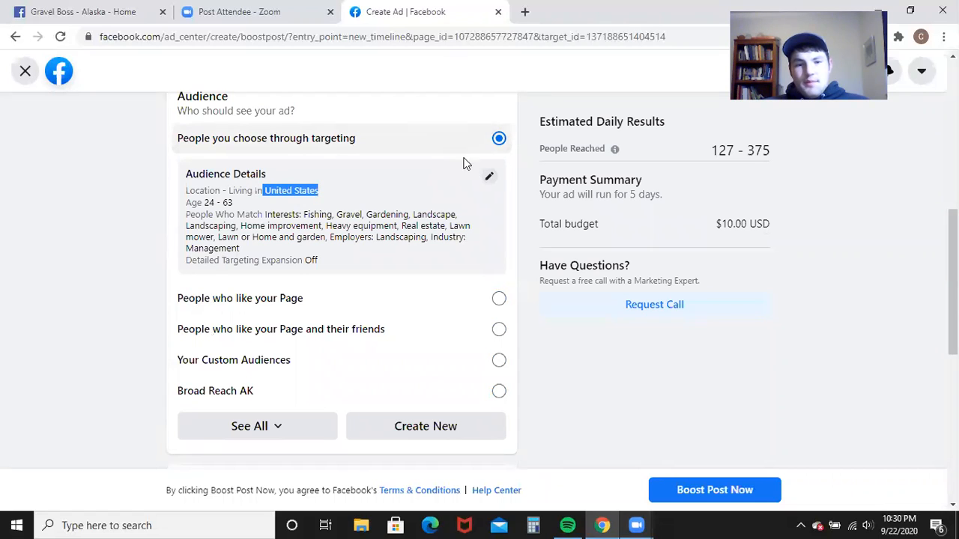
Open the targeted audience for editing and remove the United States location
click(492, 177)
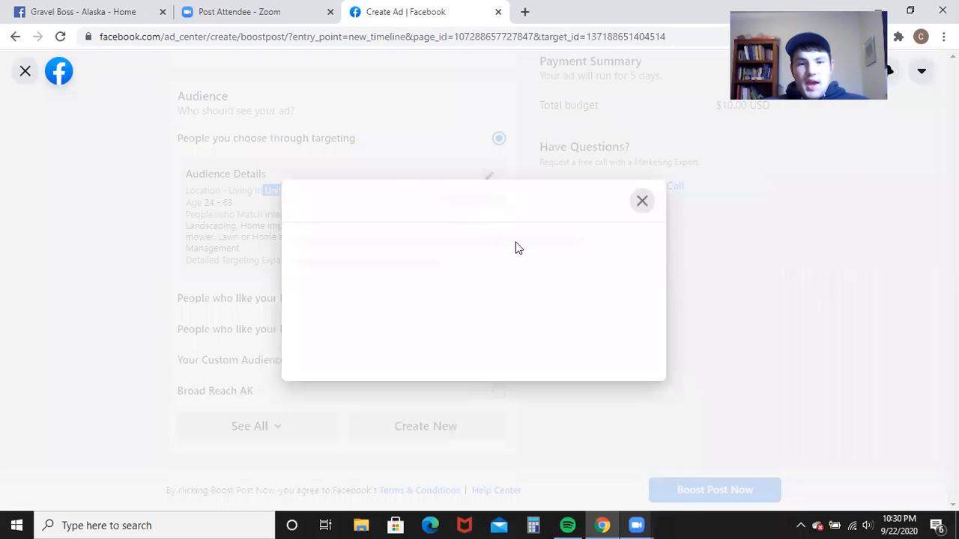
scroll(450, 267, down, 2)
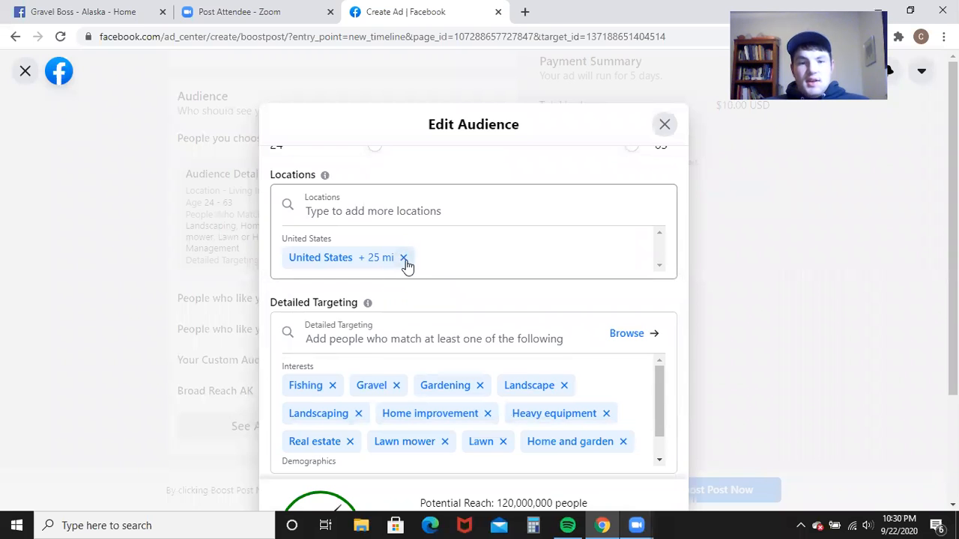
click(405, 260)
drag(392, 182, 411, 200)
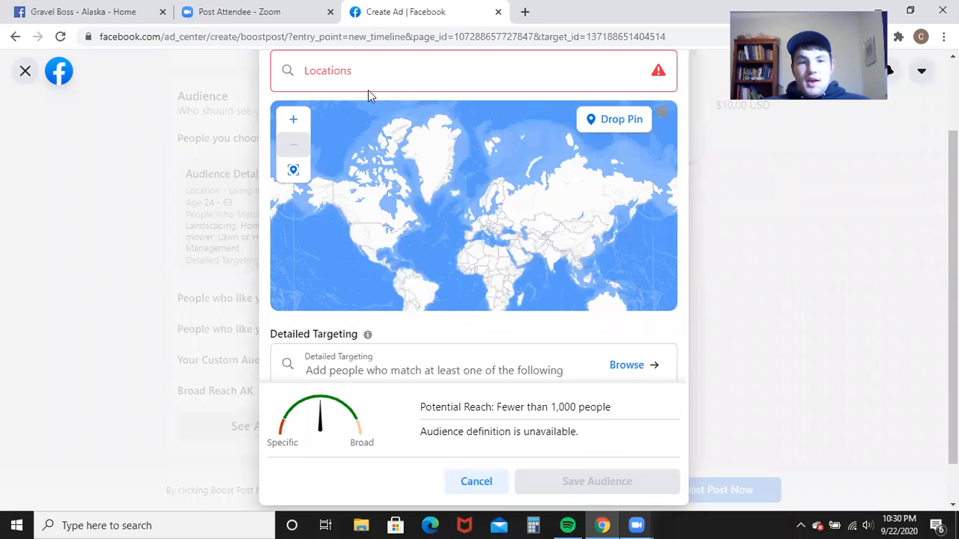
Add Palmer, Alaska, United States to the audience's locations and cancel the audience edits
click(374, 71)
text(pal)
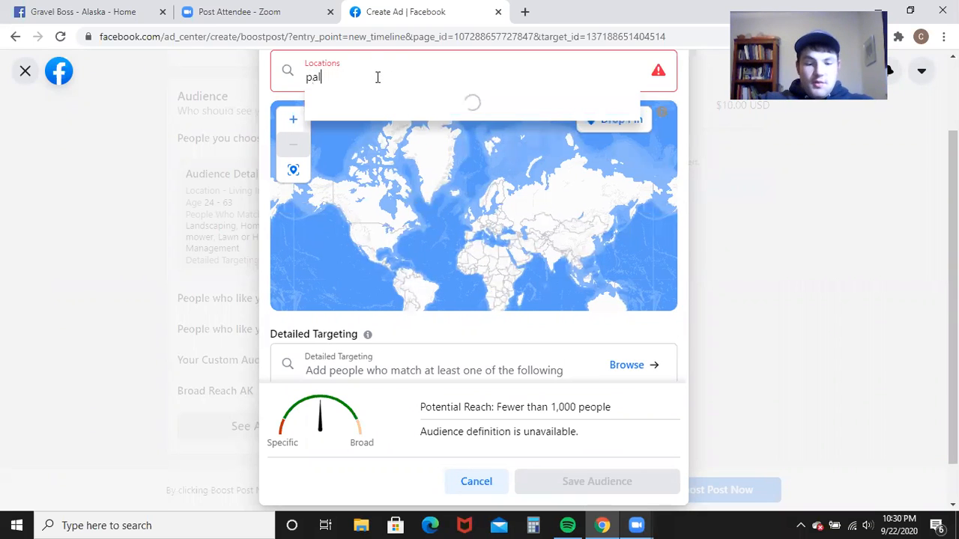
text(msr alaska)
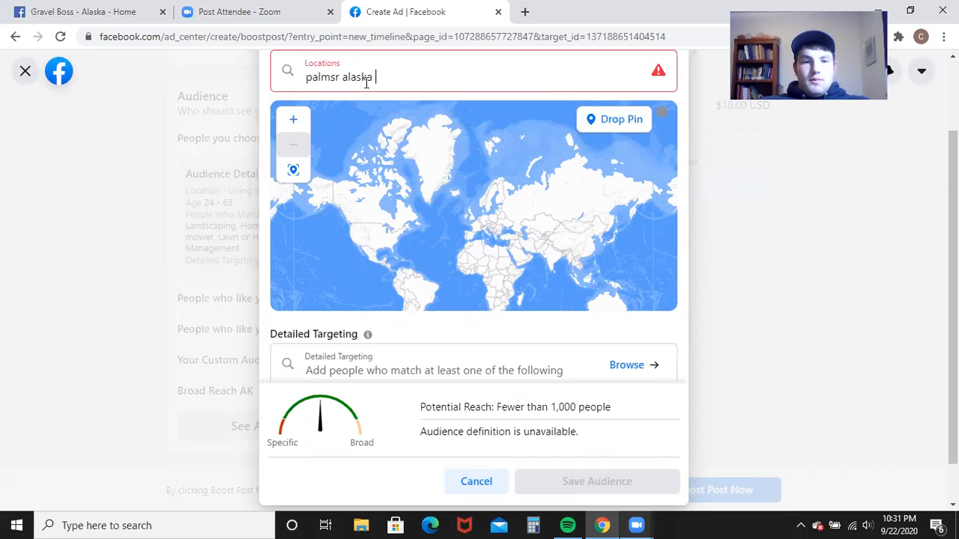
key(BackSpace)
text(a)
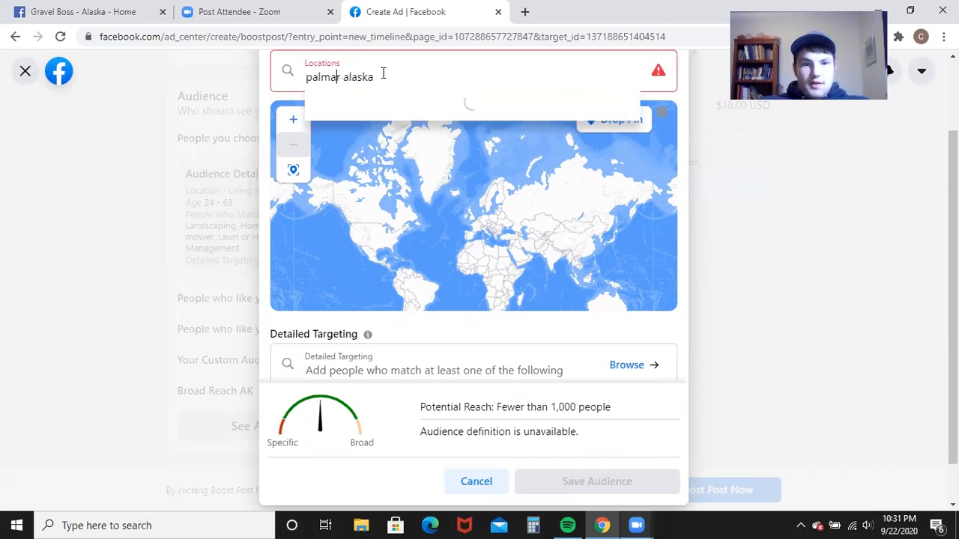
key(BackSpace)
key(BackSpace)
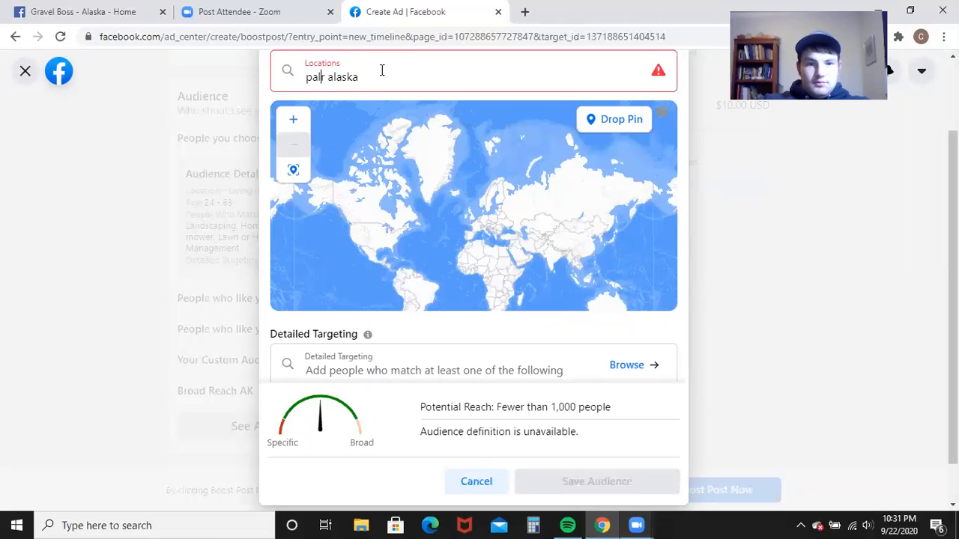
text(me)
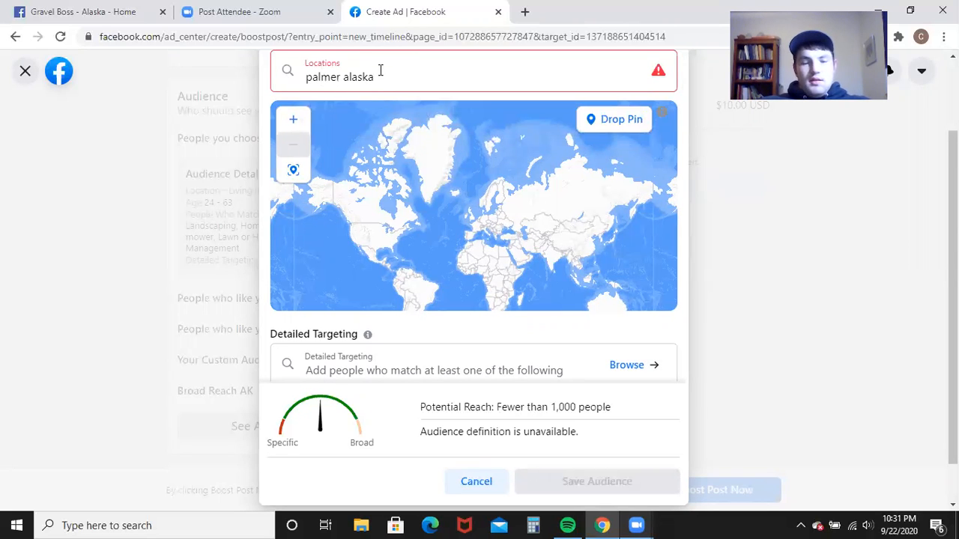
shift+click(338, 78)
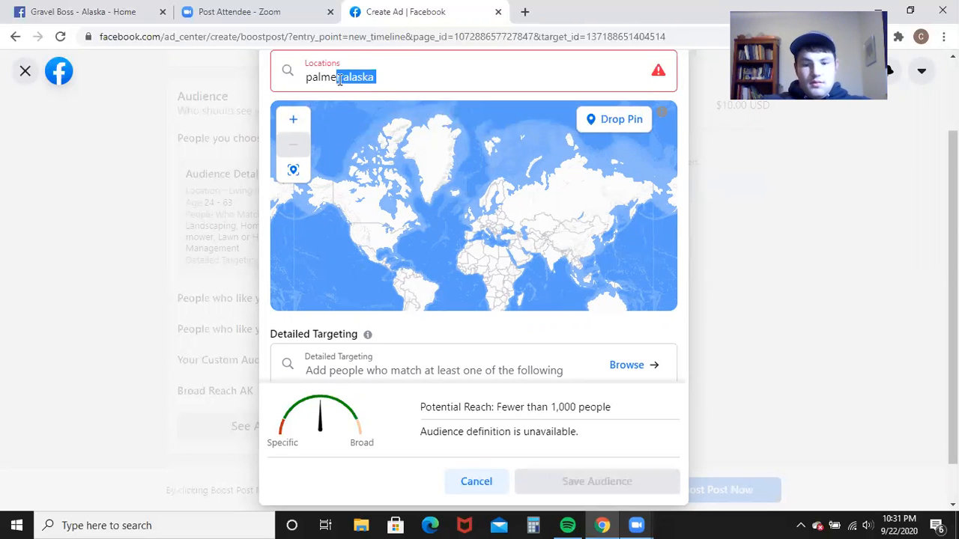
key(BackSpace)
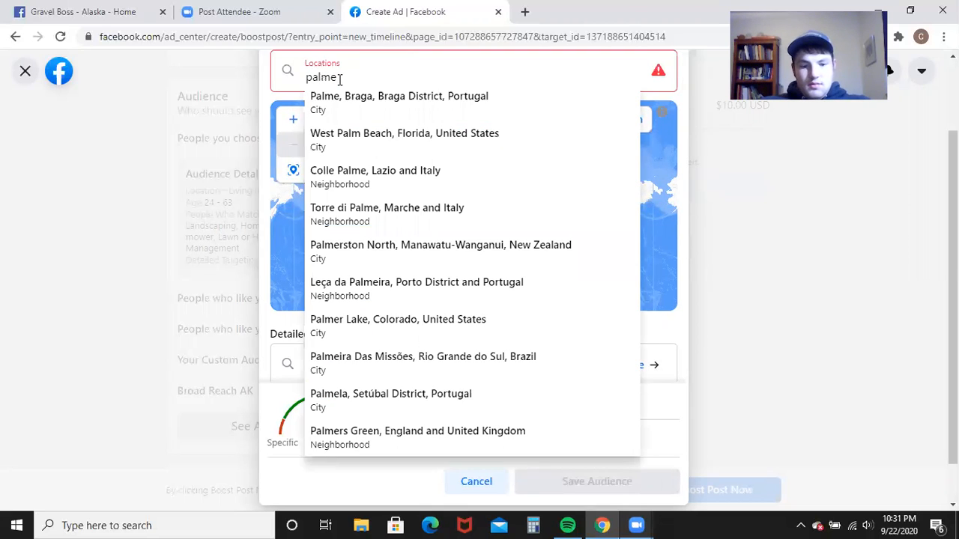
text(r)
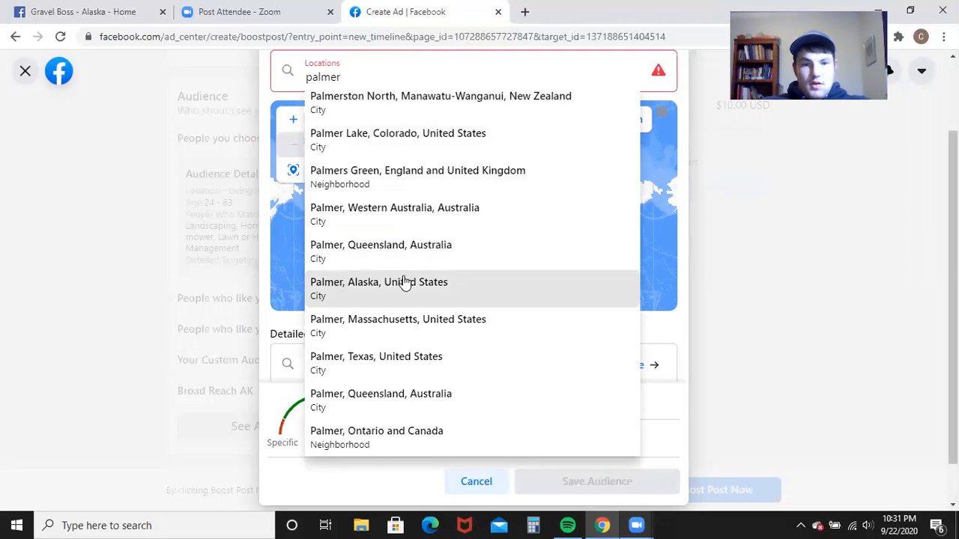
click(378, 284)
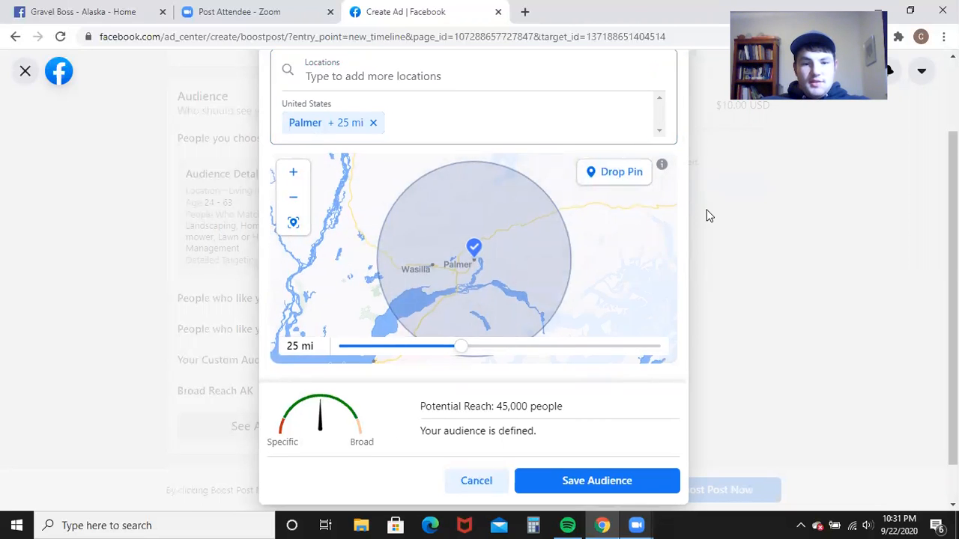
scroll(676, 285, down, 3)
click(477, 431)
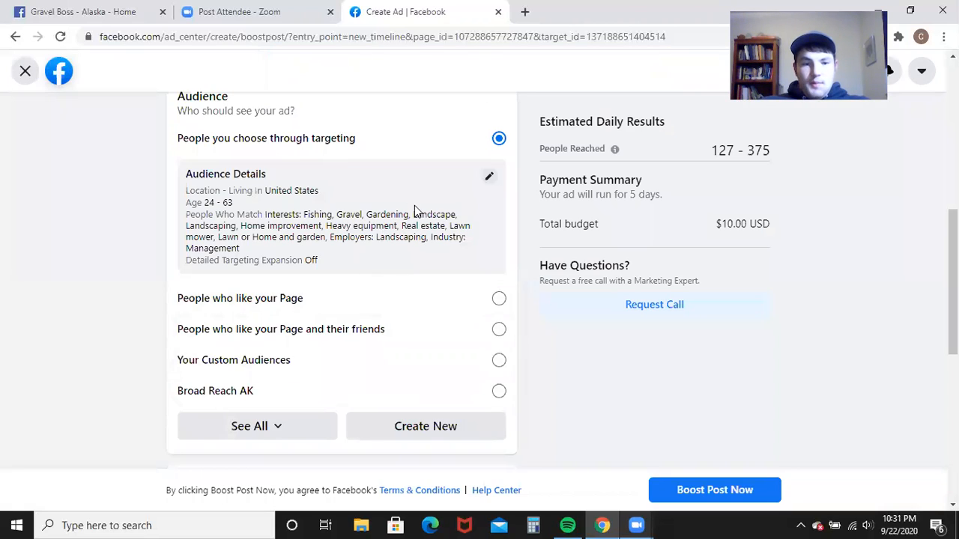
Reopen the targeted audience for editing and examine its gender, age, location, detailed targeting and suggested interest options
scroll(450, 225, up, 2)
click(488, 292)
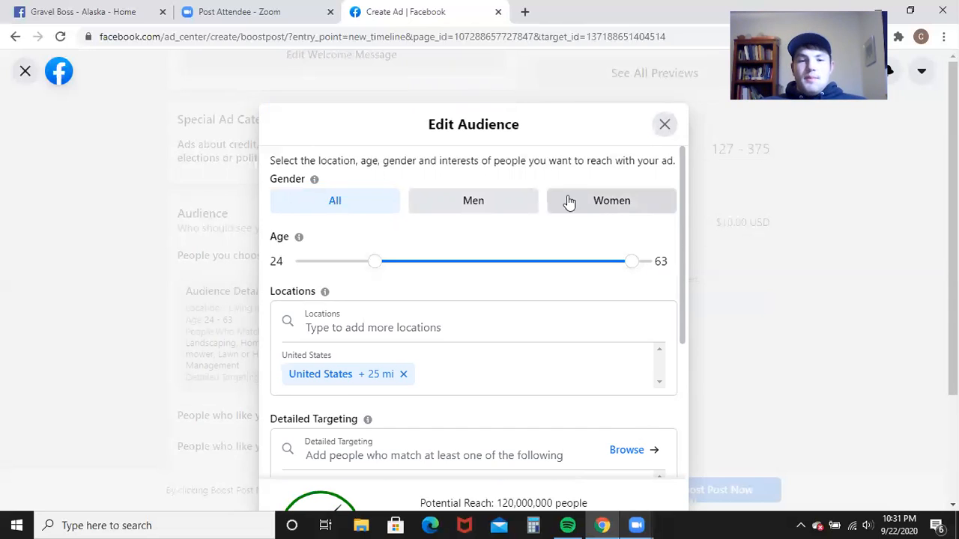
scroll(554, 218, down, 3)
scroll(578, 266, down, 1)
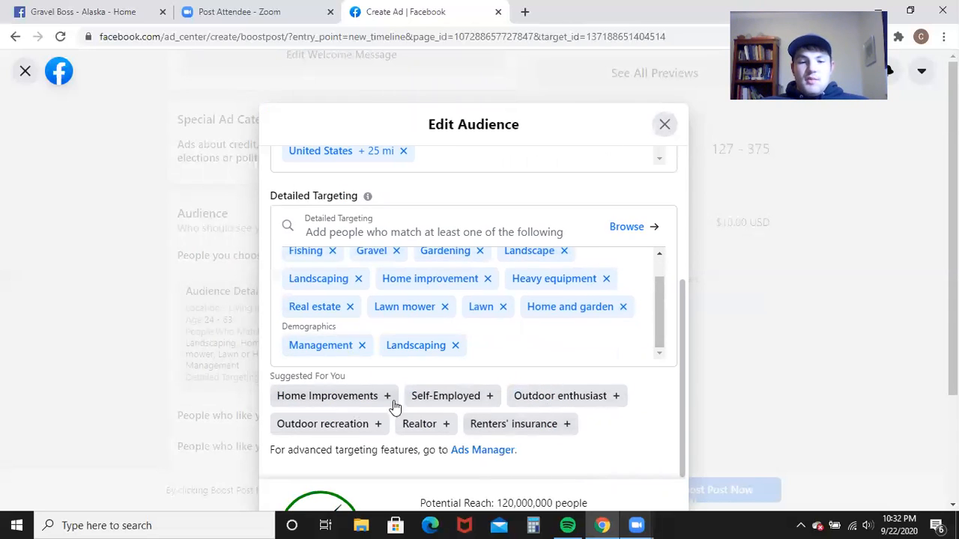
scroll(582, 358, up, 1)
scroll(567, 349, down, 1)
scroll(550, 306, up, 5)
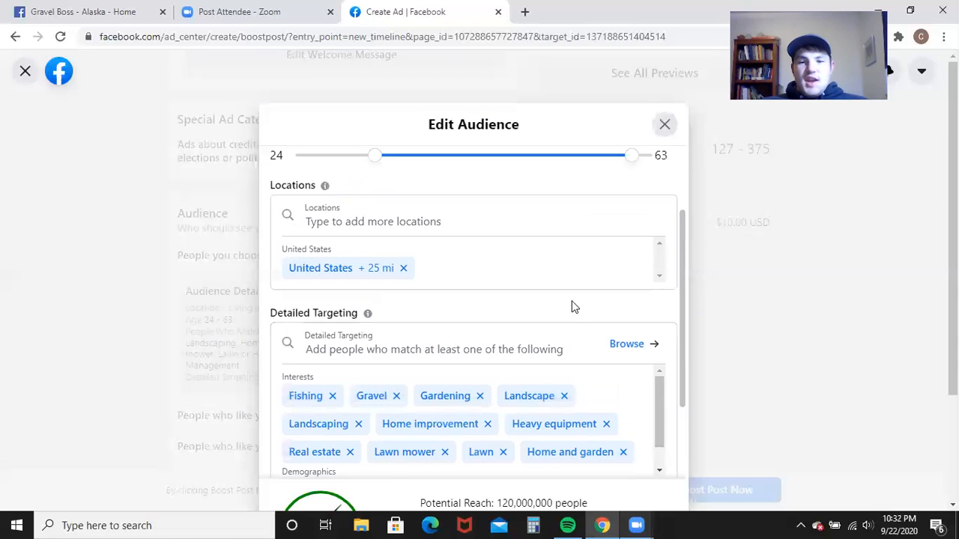
click(665, 124)
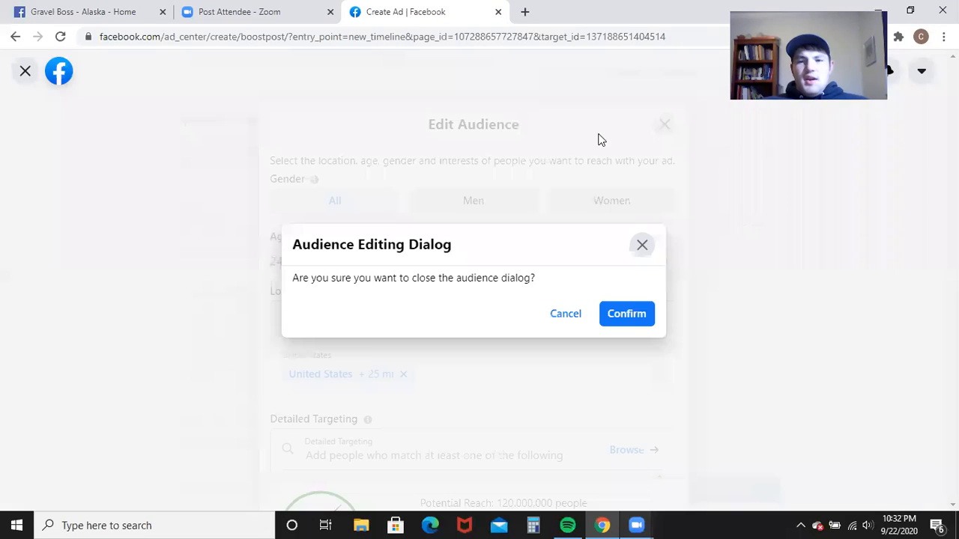
click(562, 318)
scroll(523, 282, down, 3)
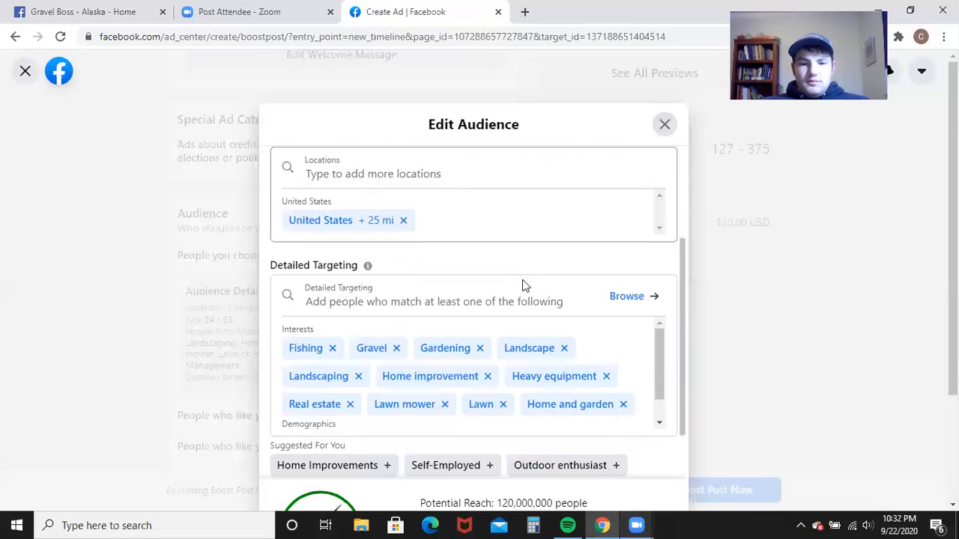
Check the rest of the audience's detailed targeting and close the audience editor without saving any changes
scroll(531, 286, down, 1)
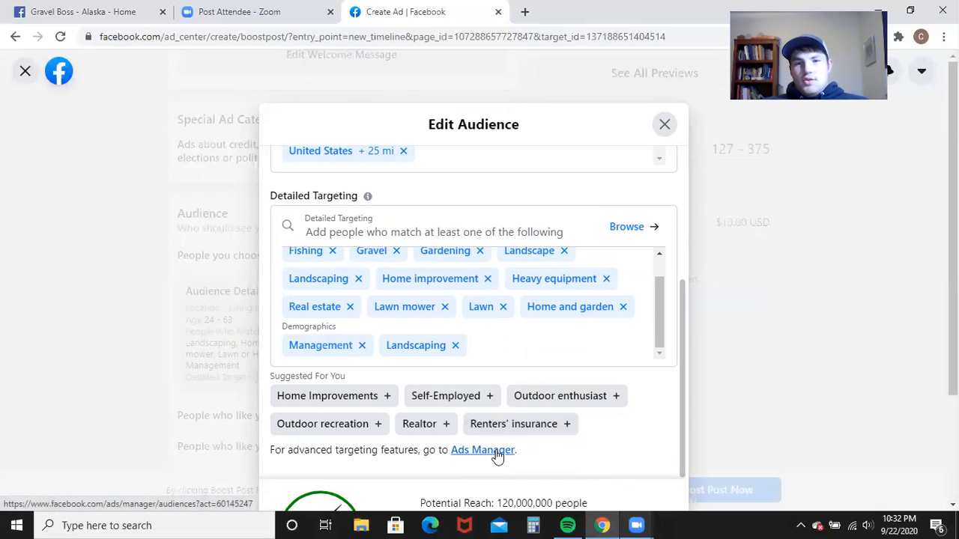
click(665, 123)
click(551, 315)
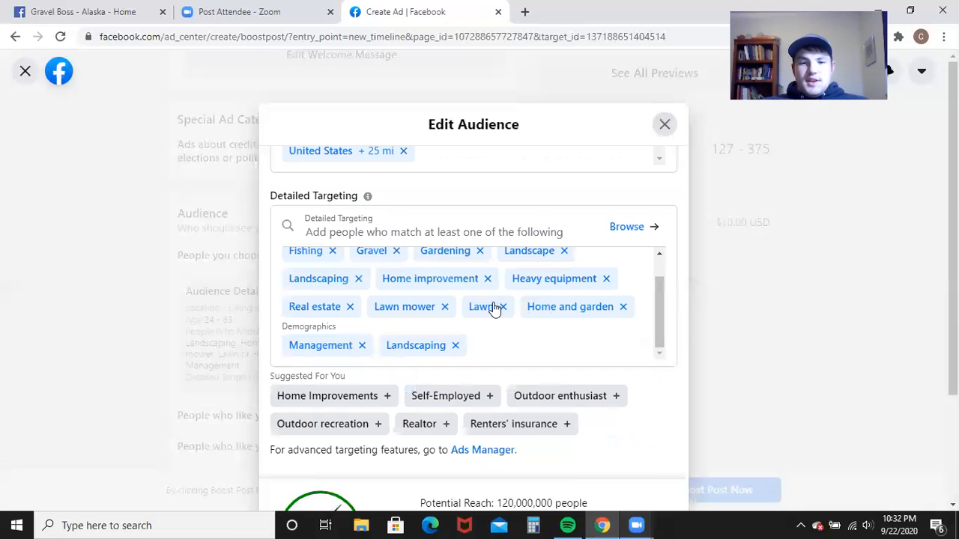
click(664, 125)
click(562, 314)
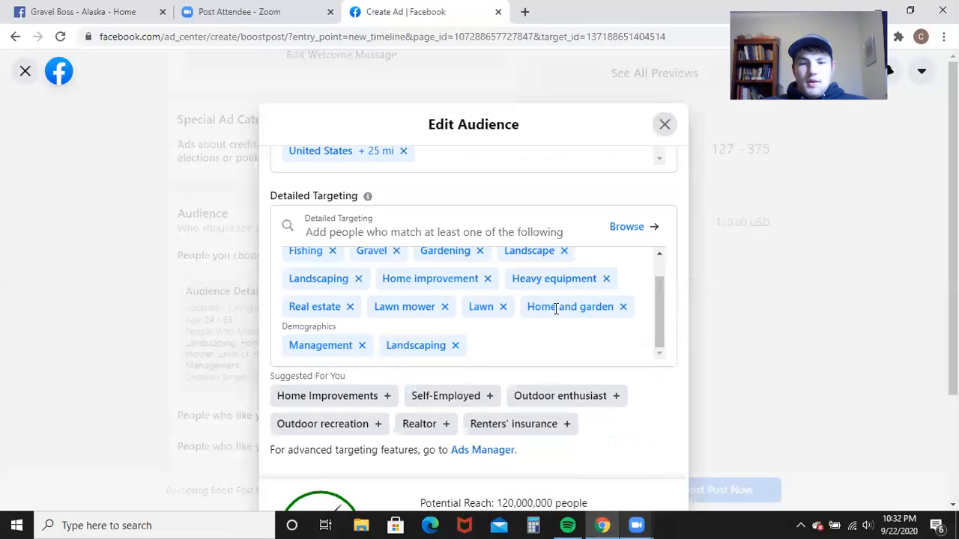
click(664, 125)
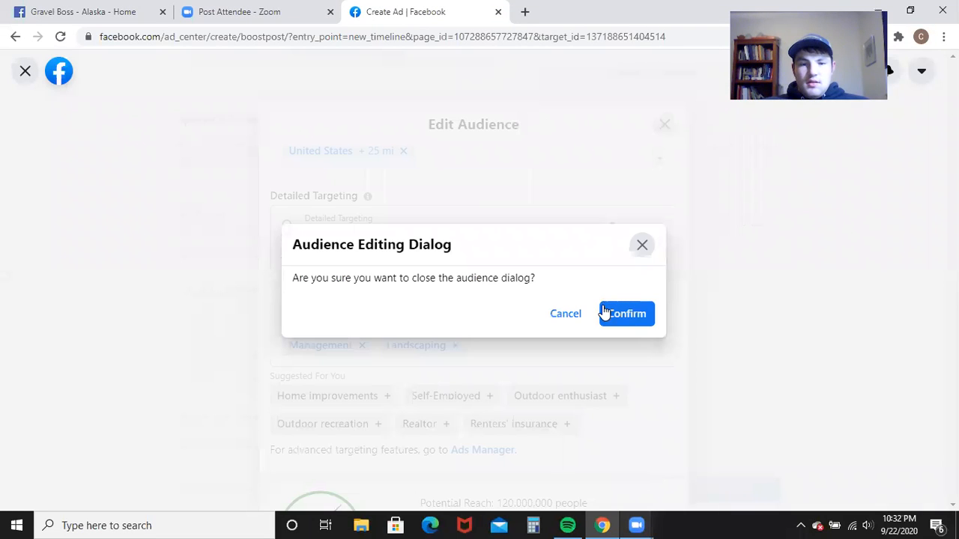
click(624, 316)
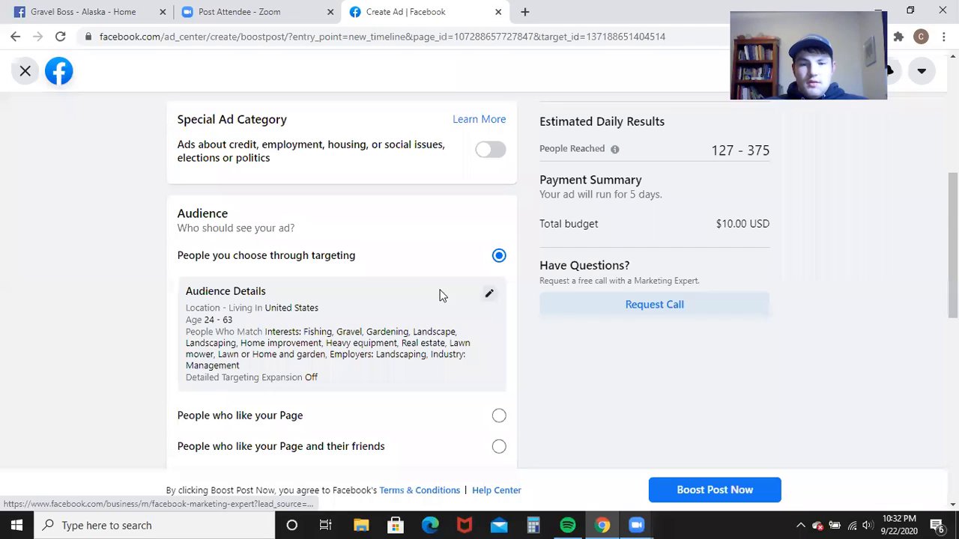
Expand the ad placements and review the boost's duration, total budget, placement, Facebook Pixel and payment settings
scroll(439, 293, down, 5)
scroll(418, 332, down, 3)
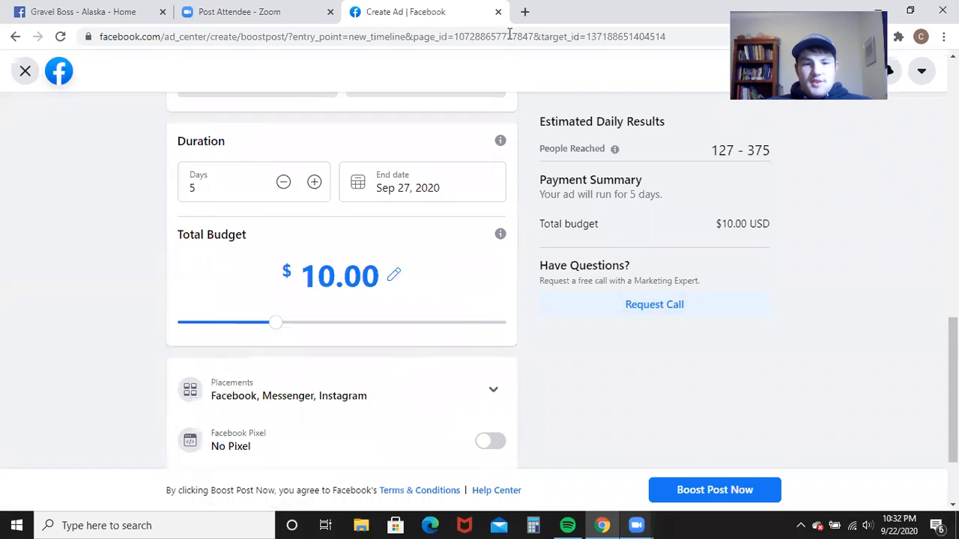
click(426, 284)
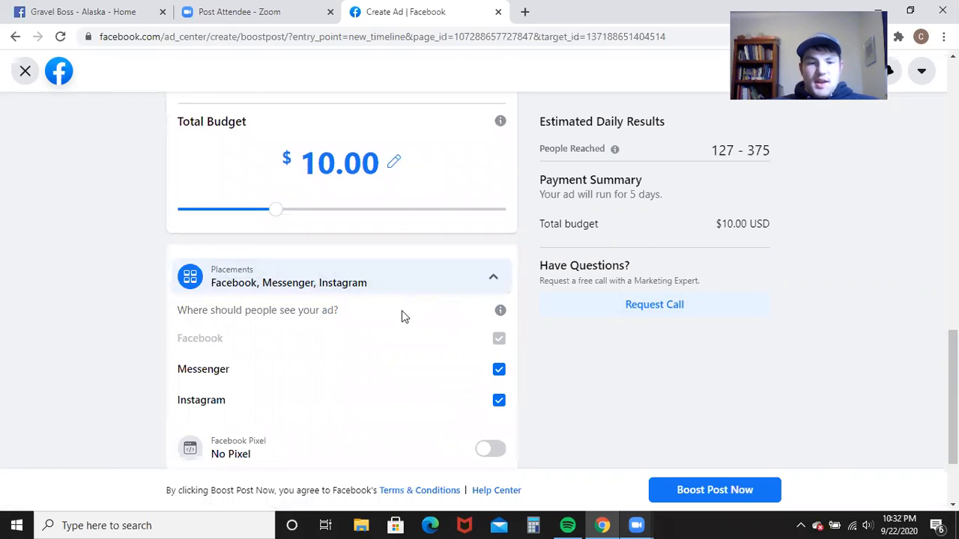
scroll(402, 317, down, 2)
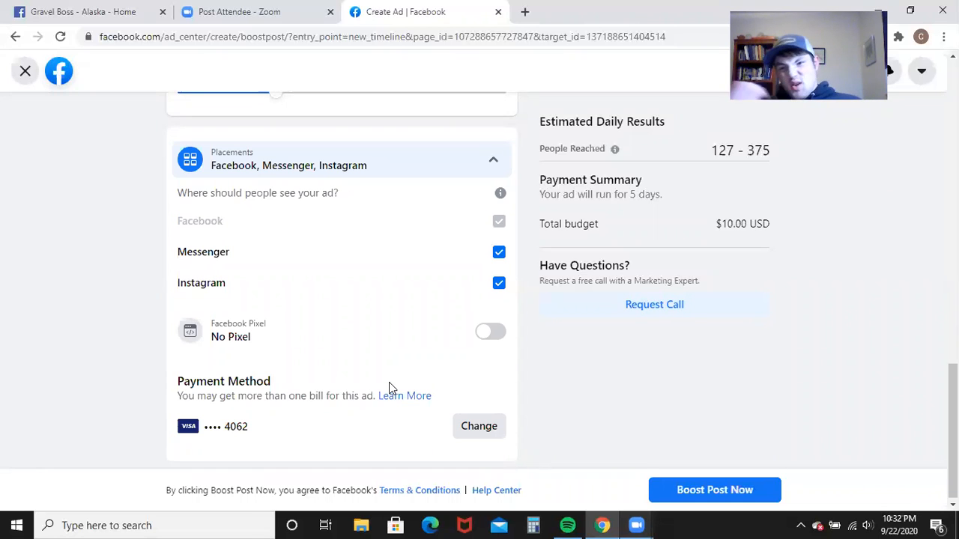
scroll(433, 344, up, 15)
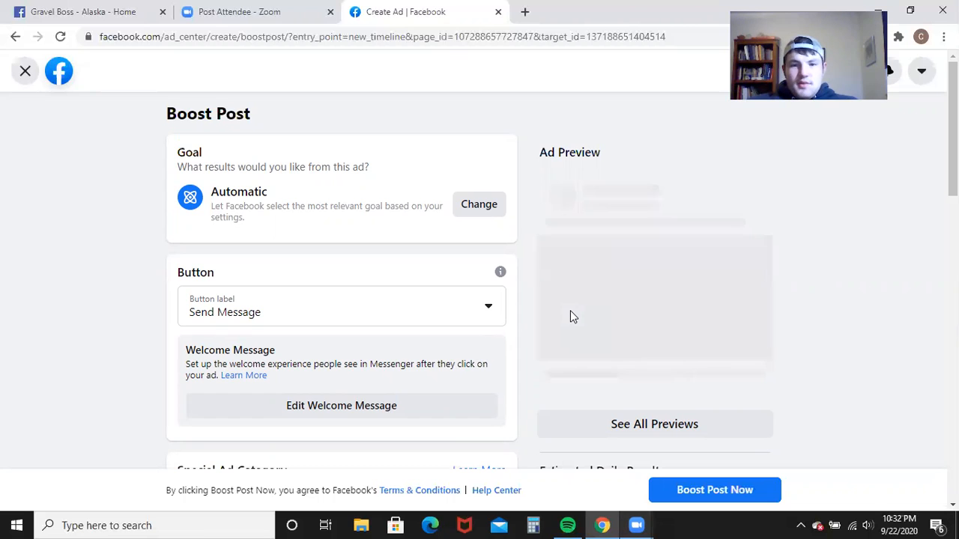
scroll(570, 311, down, 4)
scroll(571, 314, down, 10)
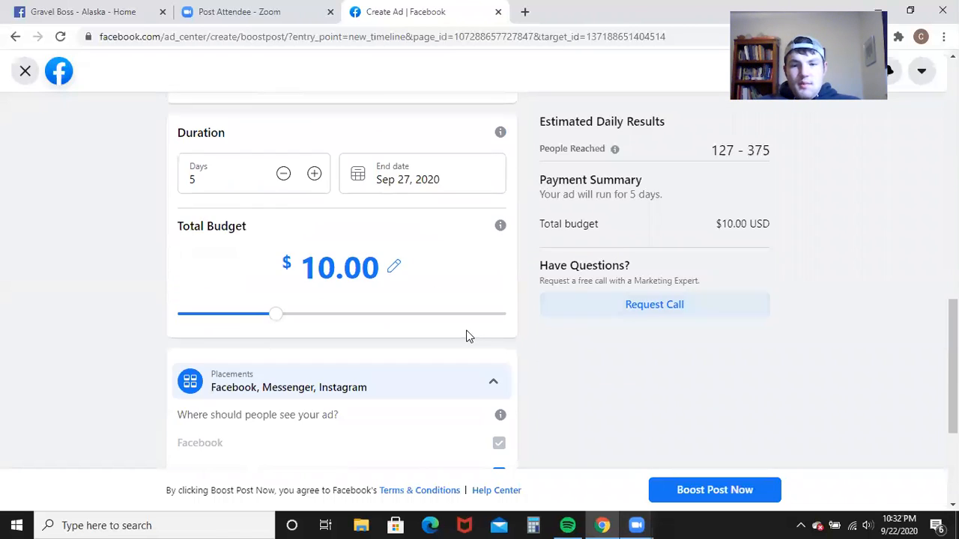
scroll(466, 336, up, 14)
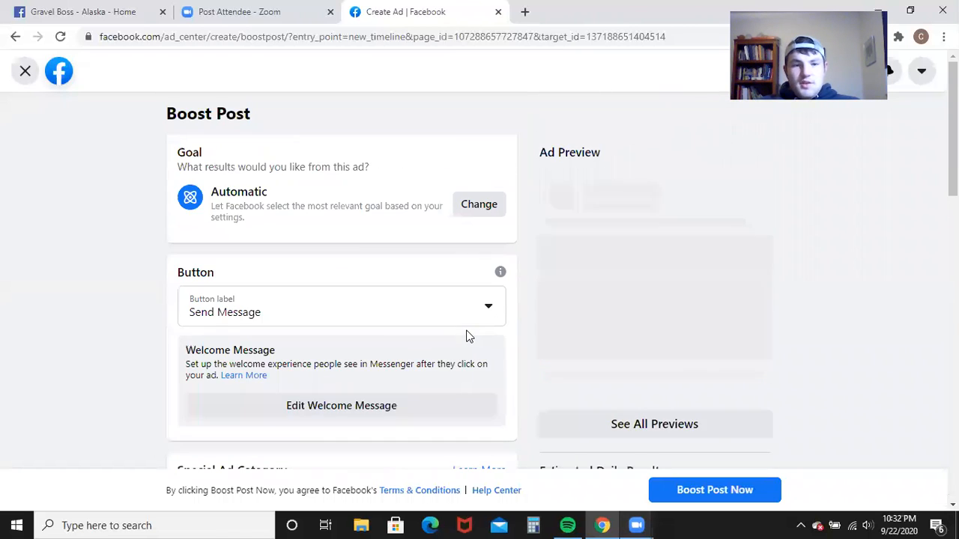
Exit the post boost by cancelling the ad without saving a draft, and return to the beginning of the Gravel Boss - Alaska page
click(23, 72)
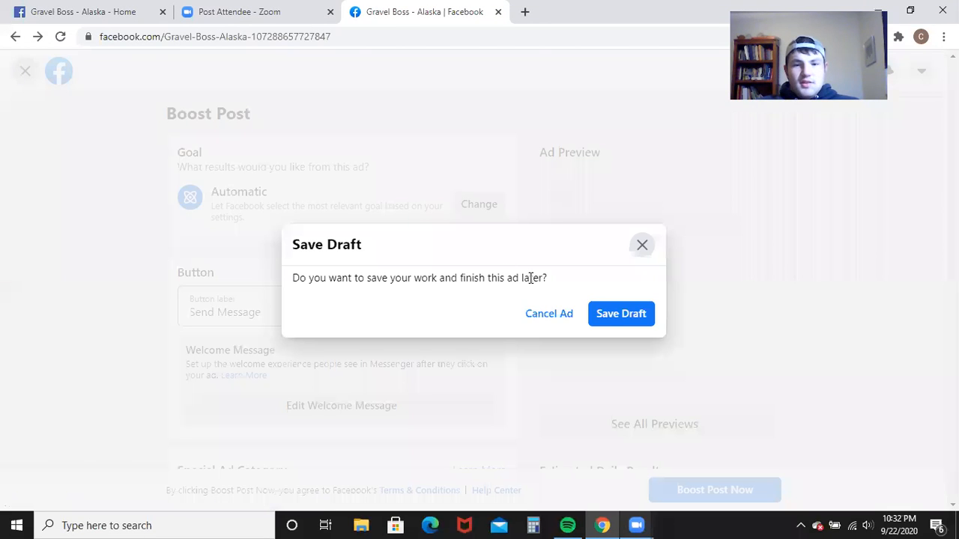
click(536, 316)
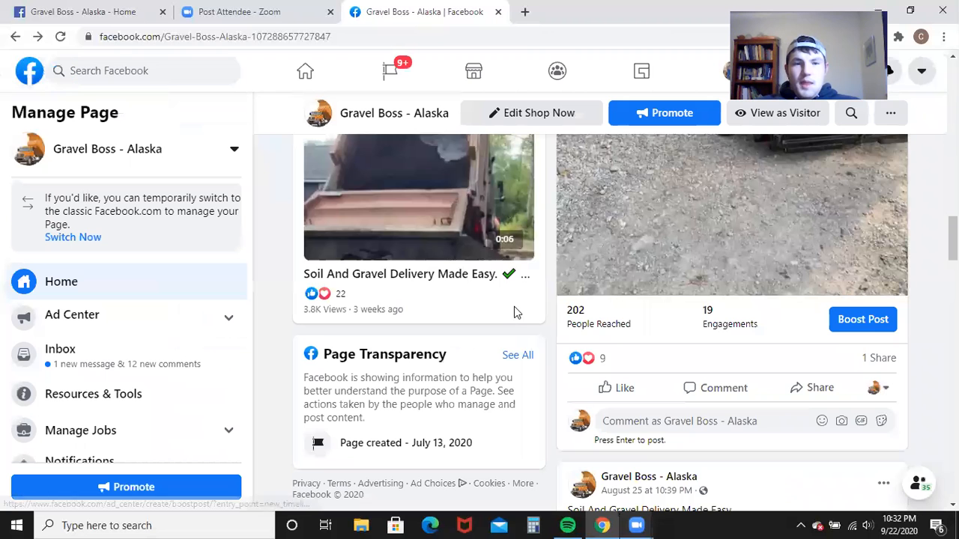
scroll(596, 338, up, 3)
scroll(593, 337, up, 12)
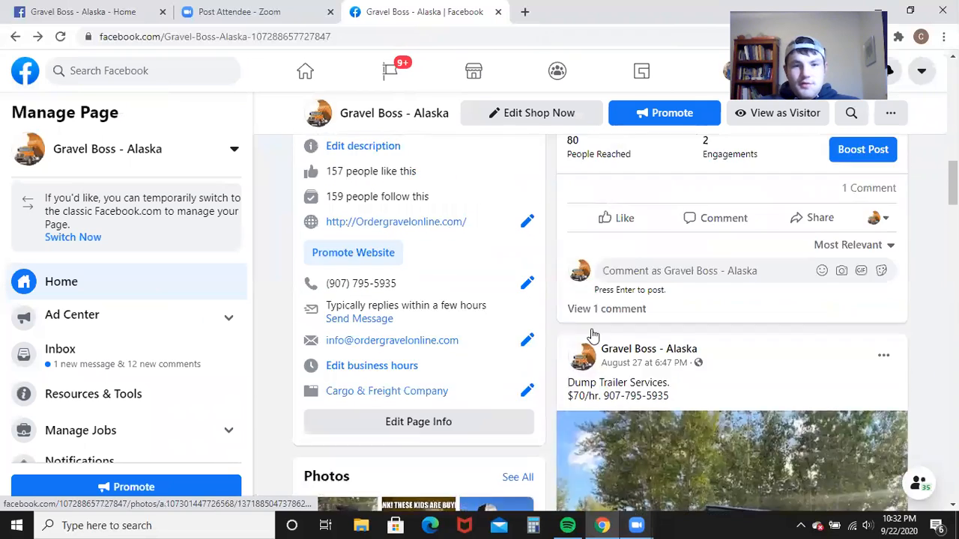
scroll(360, 203, up, 3)
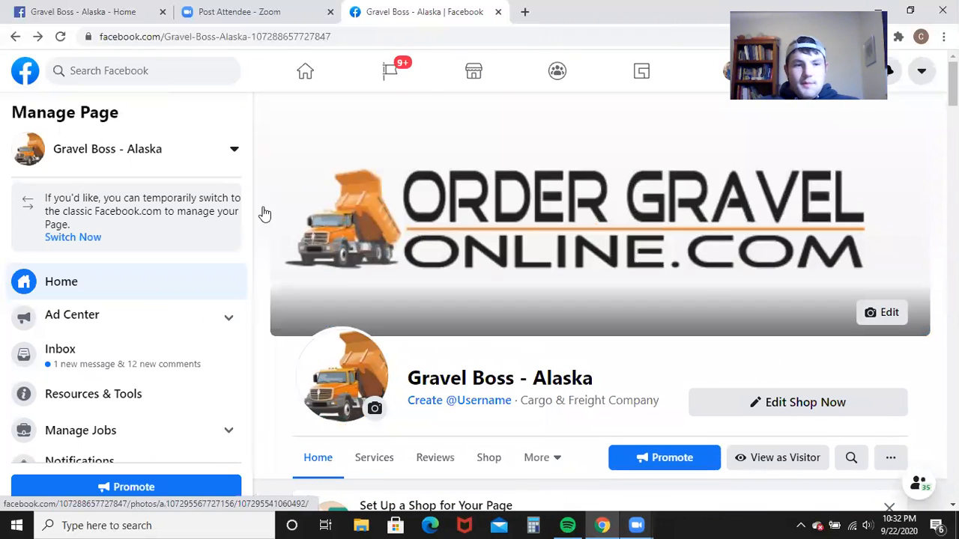